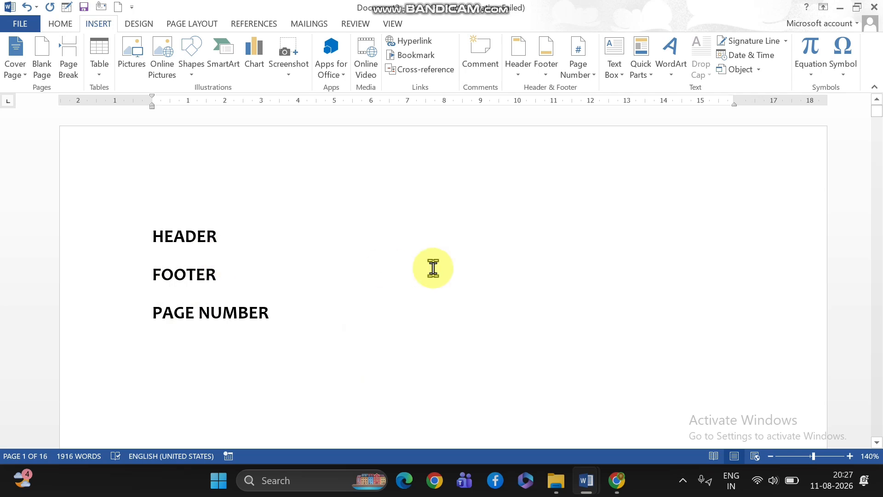
- Look through the document's opening pages, from the HEADER, FOOTER and PAGE NUMBER list to the body text
scroll(433, 268, down, 5)
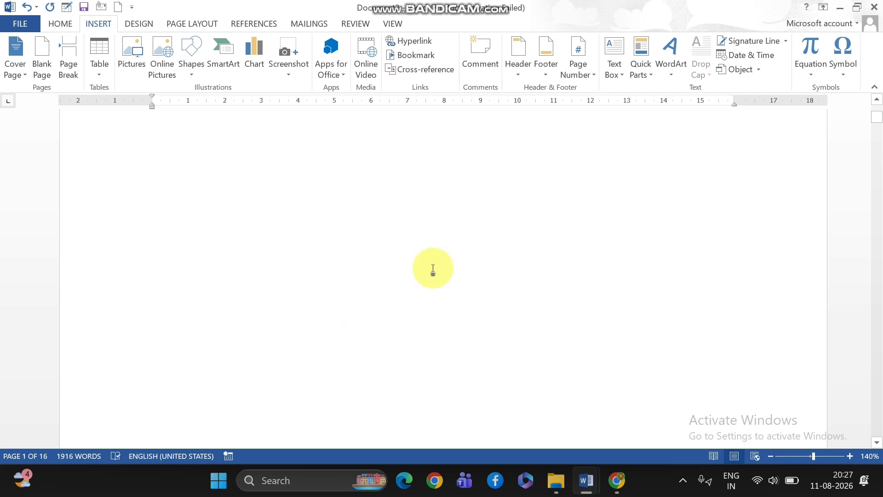
scroll(432, 268, down, 8)
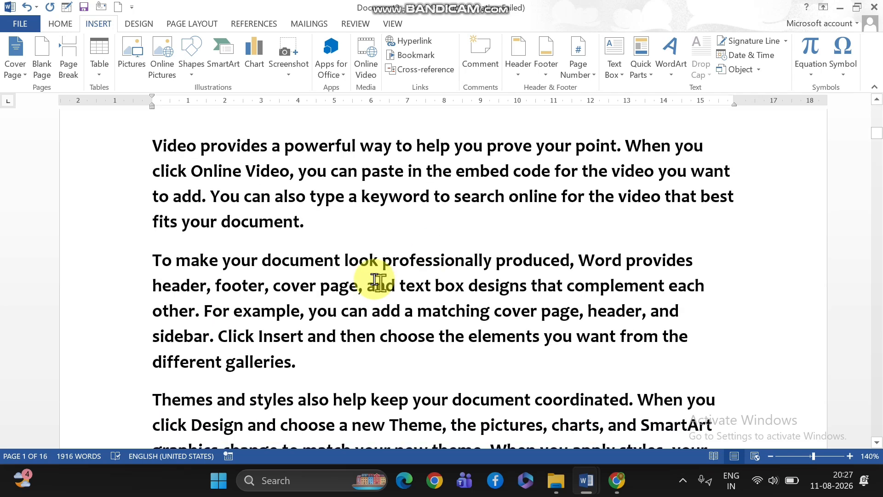
scroll(364, 273, up, 2)
scroll(364, 274, up, 1)
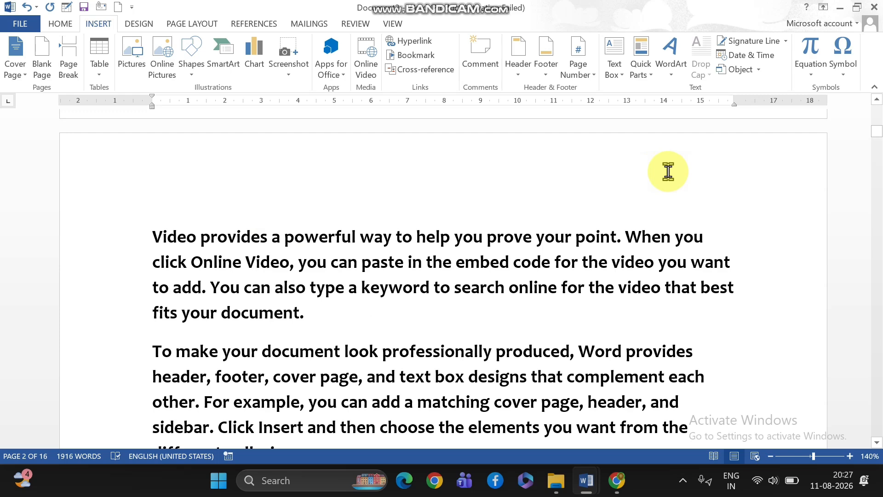
scroll(668, 171, up, 8)
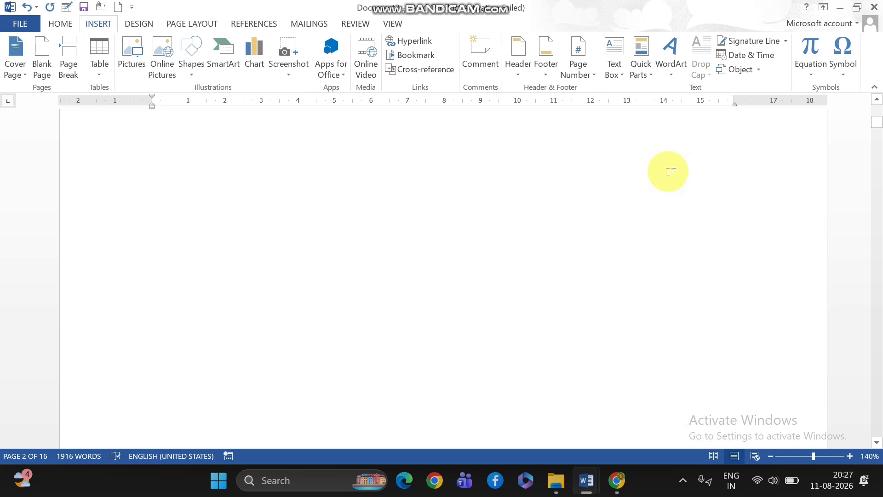
scroll(443, 225, up, 3)
scroll(431, 226, up, 3)
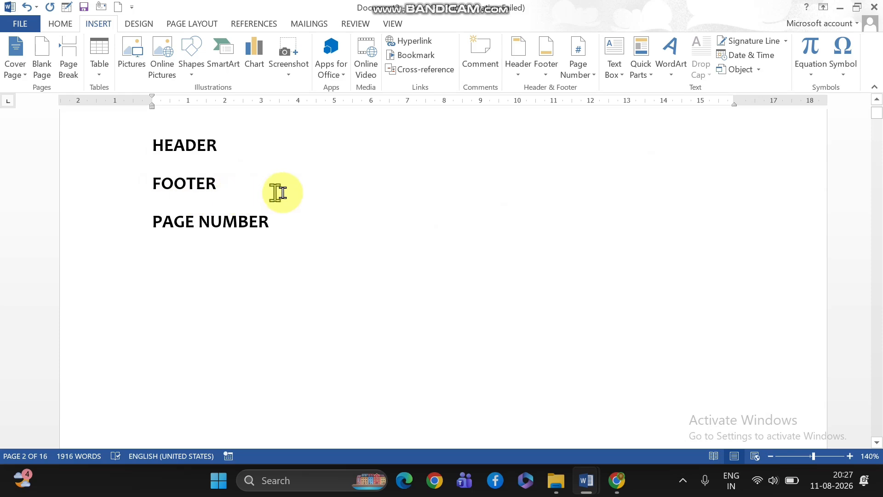
scroll(415, 237, down, 3)
scroll(416, 238, down, 10)
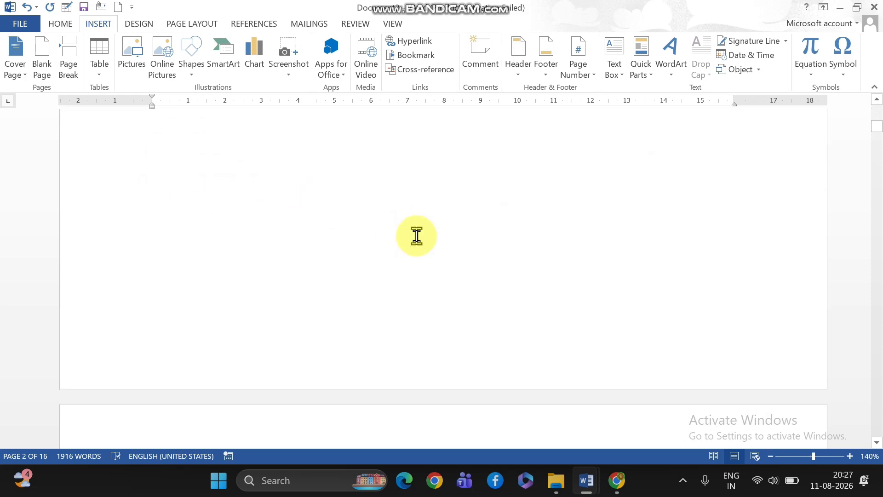
scroll(423, 244, down, 10)
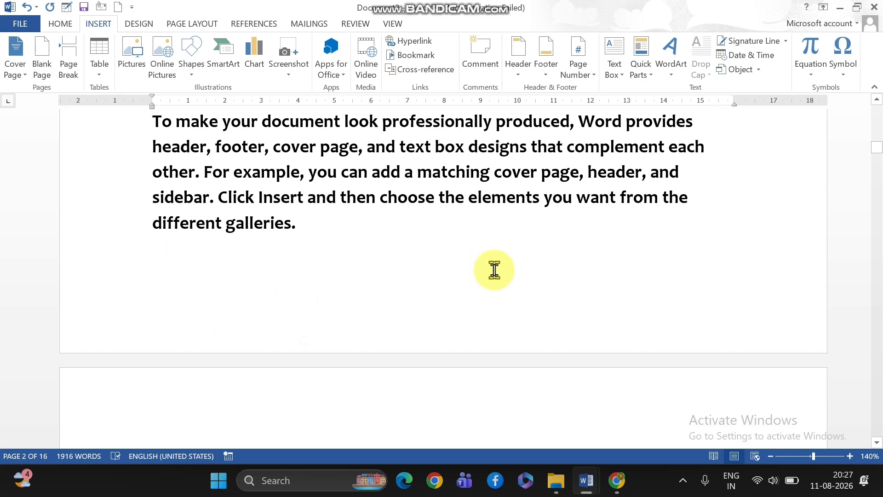
scroll(494, 270, up, 15)
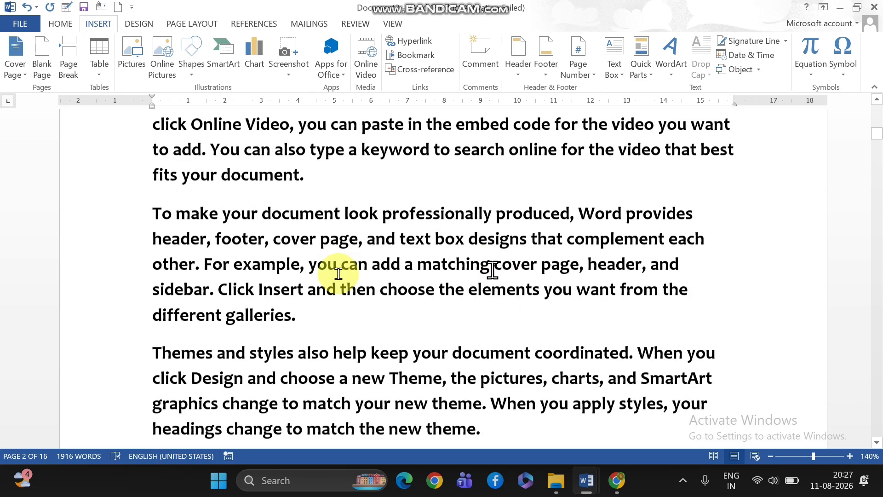
scroll(338, 273, up, 5)
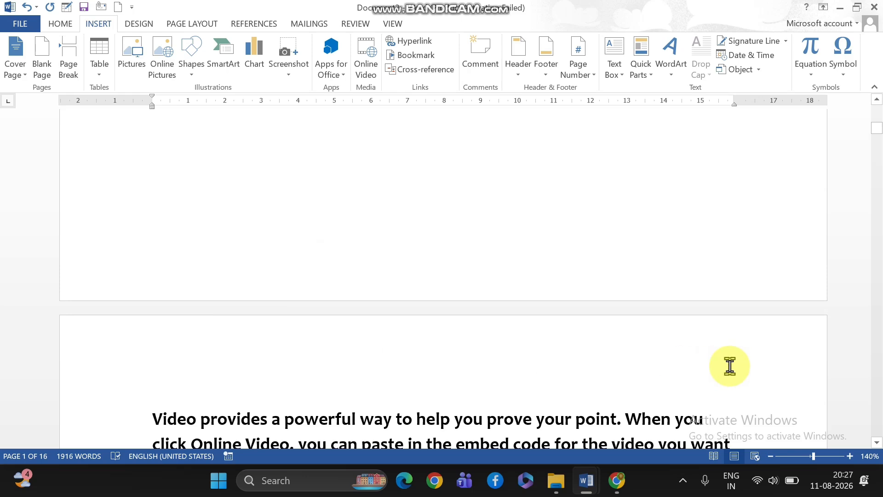
scroll(508, 360, up, 3)
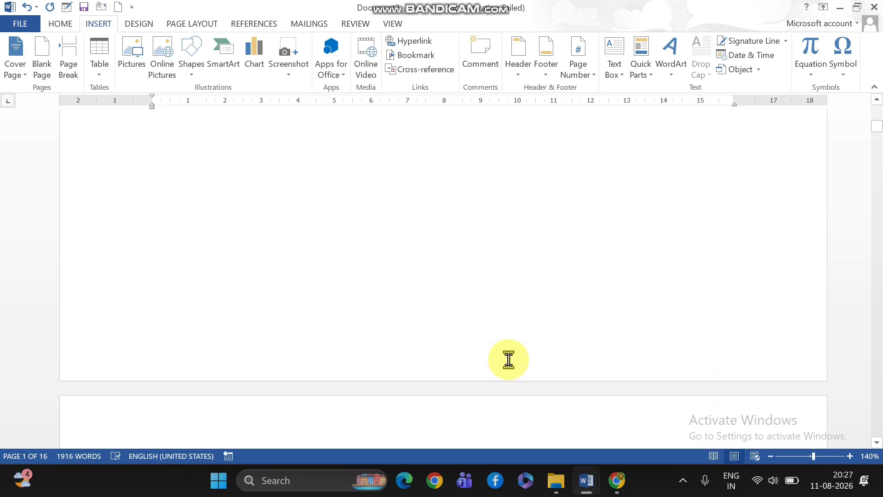
scroll(508, 359, down, 7)
scroll(508, 360, down, 15)
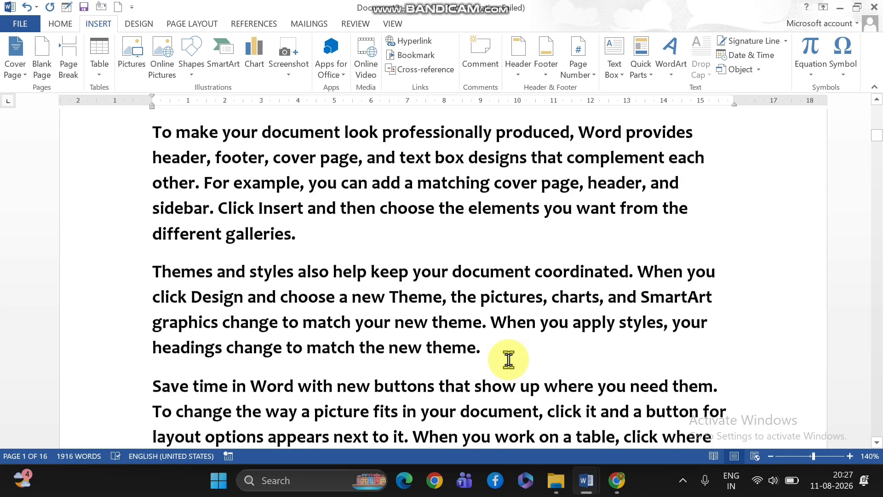
scroll(508, 360, down, 2)
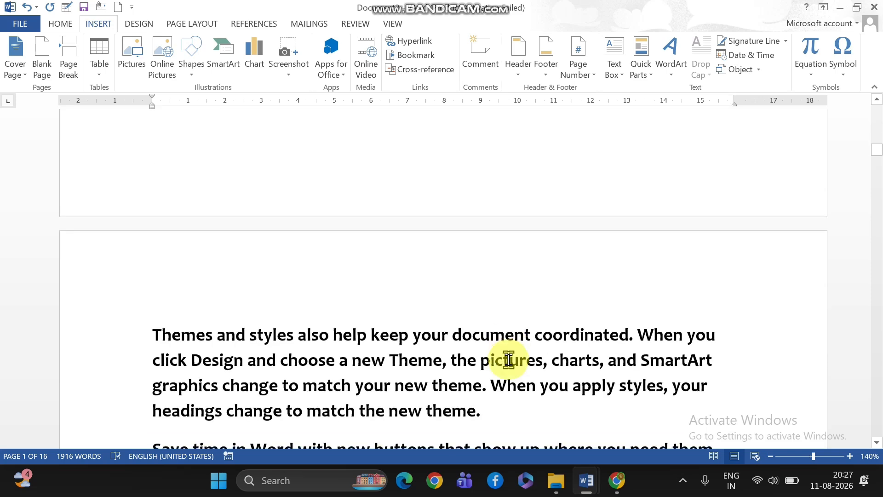
scroll(508, 359, up, 6)
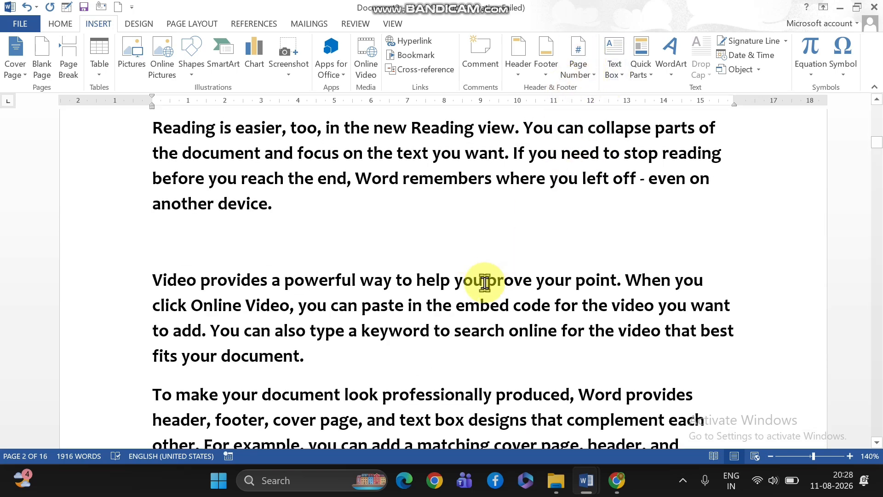
scroll(484, 282, up, 12)
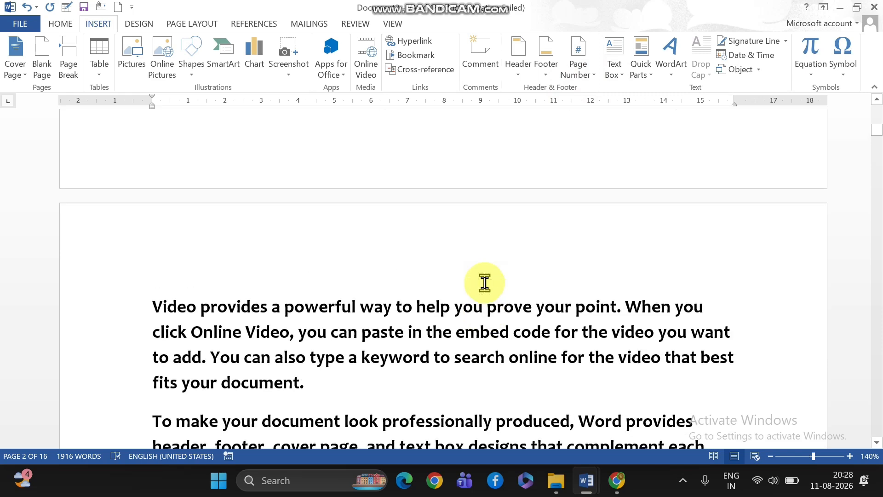
scroll(484, 283, up, 5)
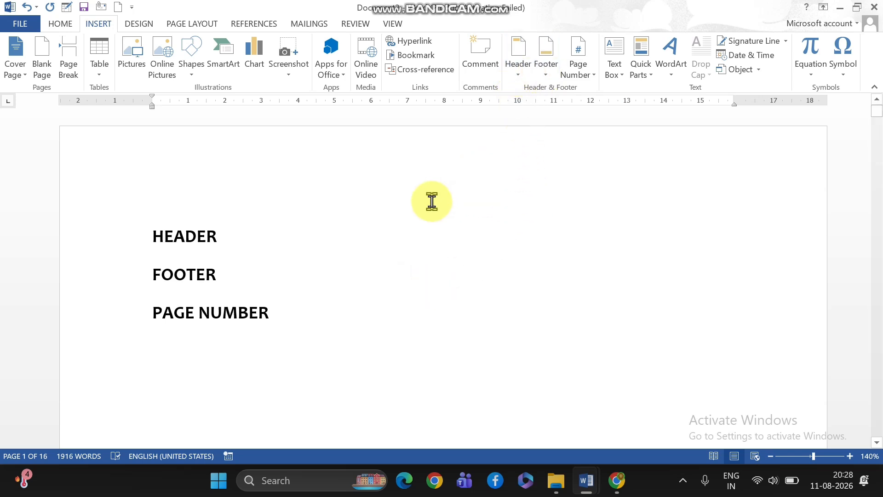
- Open the header area of the first page and insert the built-in Banded header
double_click(280, 163)
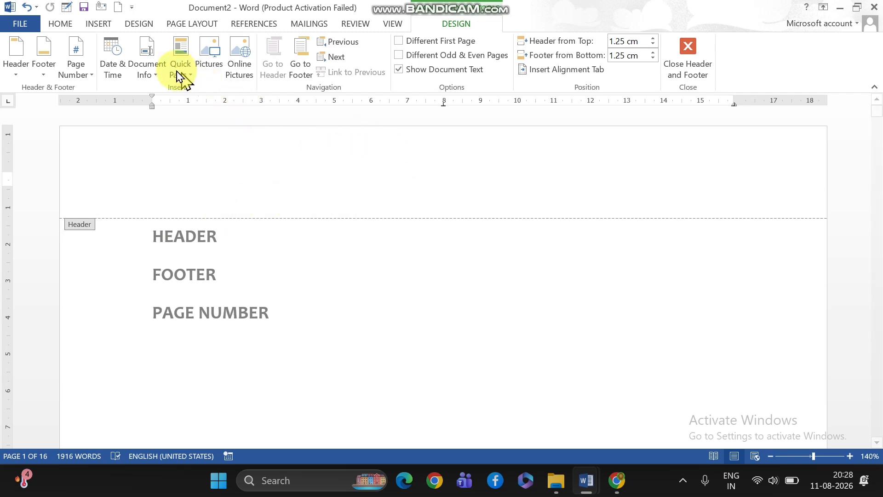
click(112, 26)
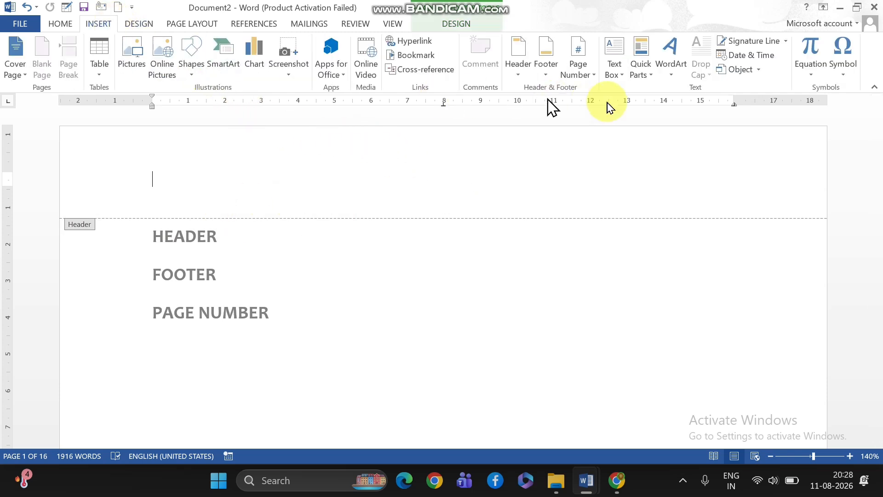
click(516, 76)
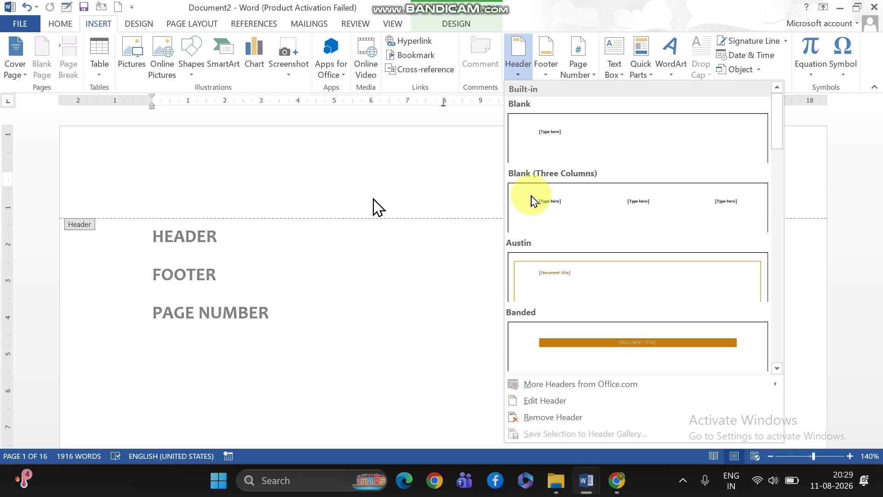
click(622, 345)
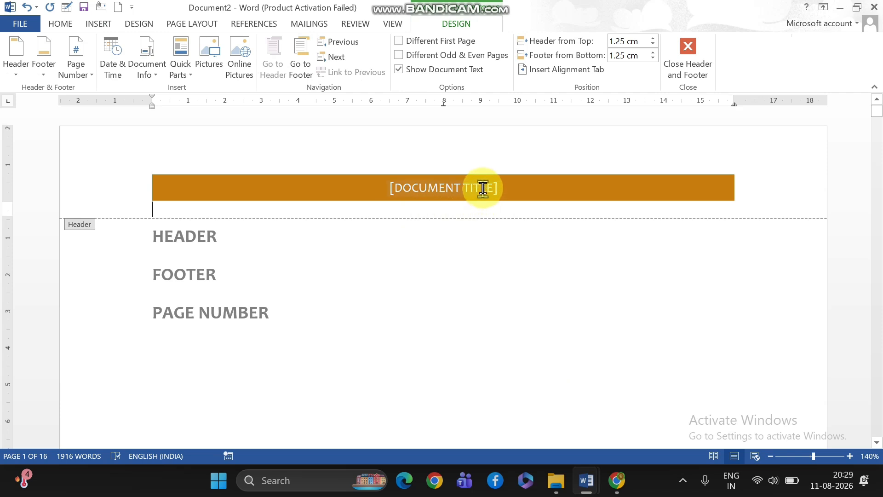
- Replace the document title placeholder in the header banner with "MAXSRI TECHNOLOGIES"
click(395, 187)
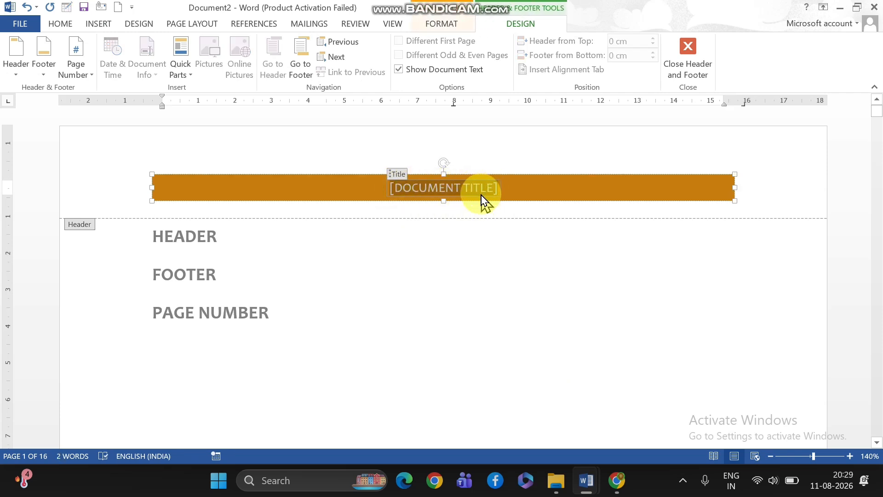
key(Delete)
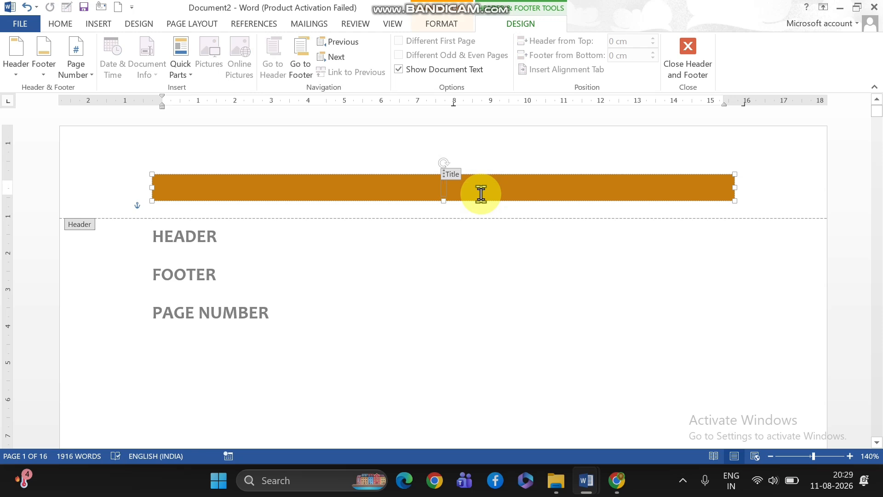
text(MAXSRI TECHNOLOGIES)
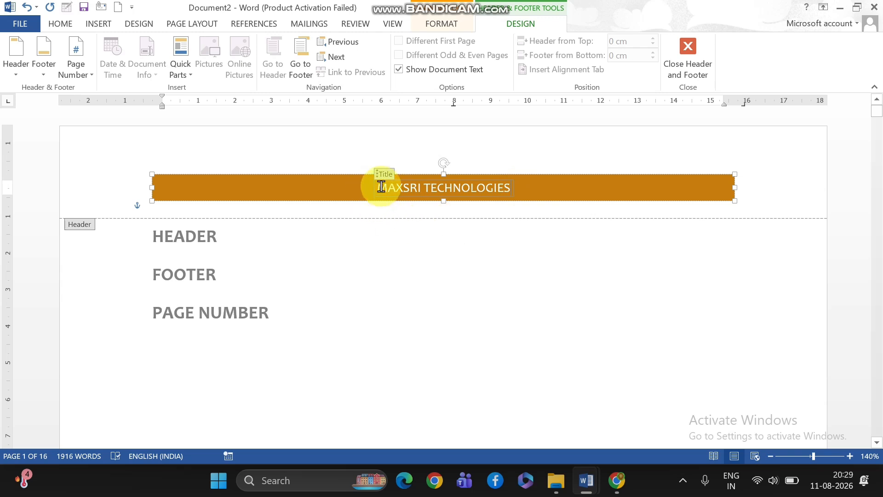
- Make the header title bold and enlarge its text to 15 pt
triple_click(366, 193)
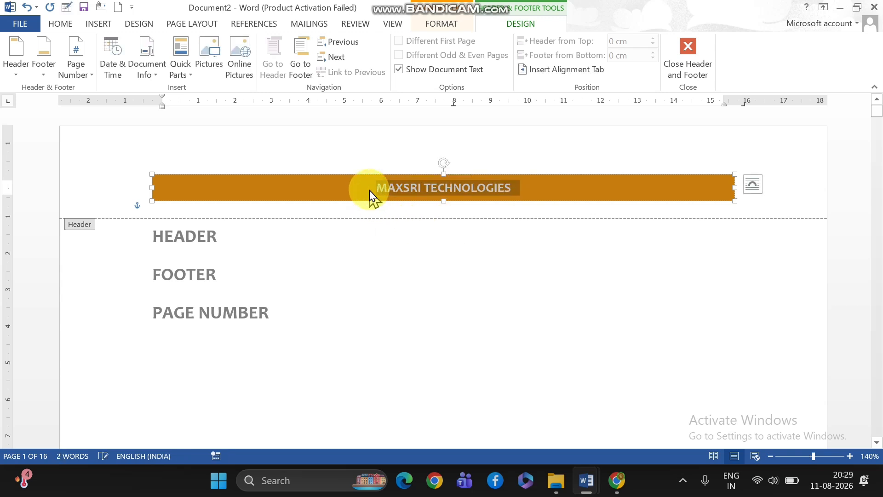
key(ctrl+bracketright)
key(ctrl+bracketright)
key(ctrl+bracketright)
key(ctrl+bracketright)
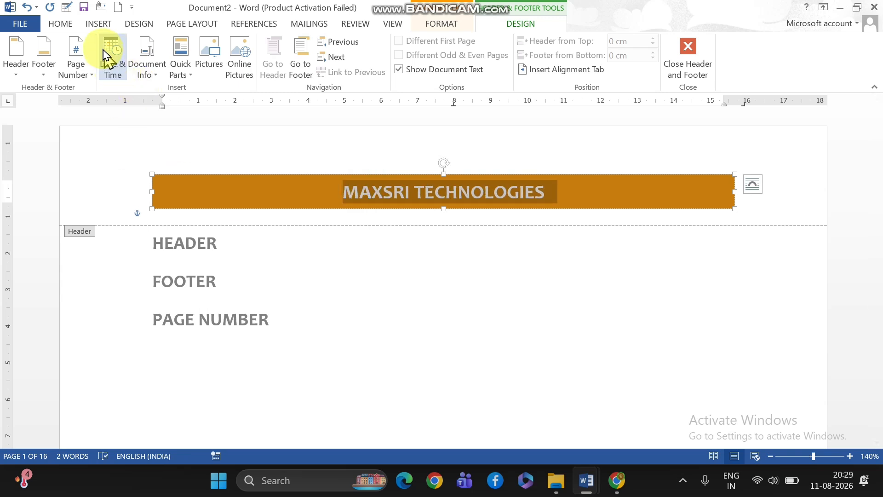
- Colour the header title text red and highlight it in yellow
click(60, 24)
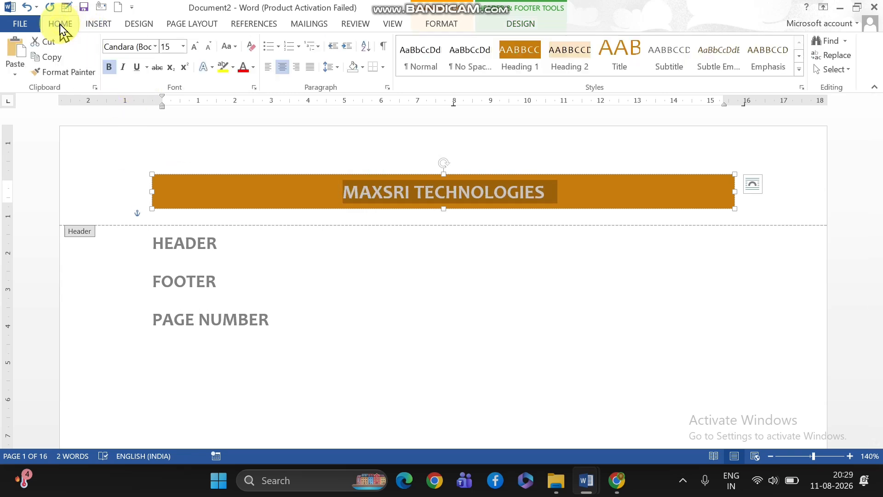
click(248, 74)
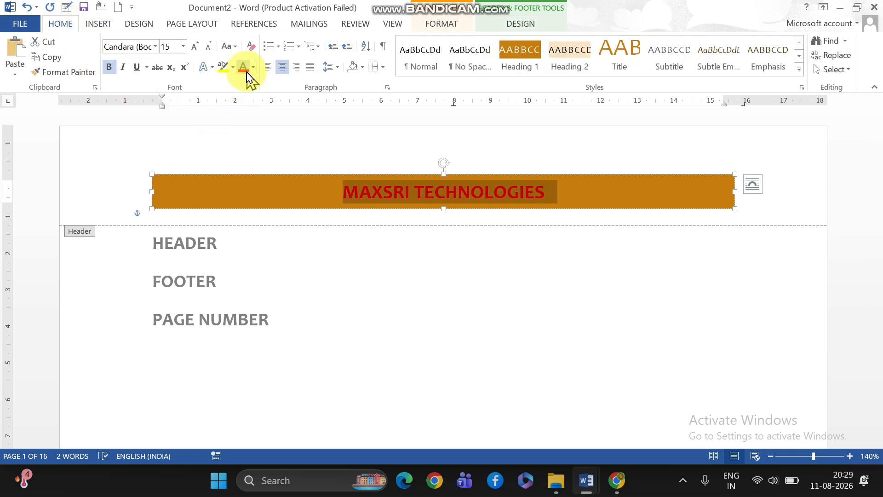
click(221, 69)
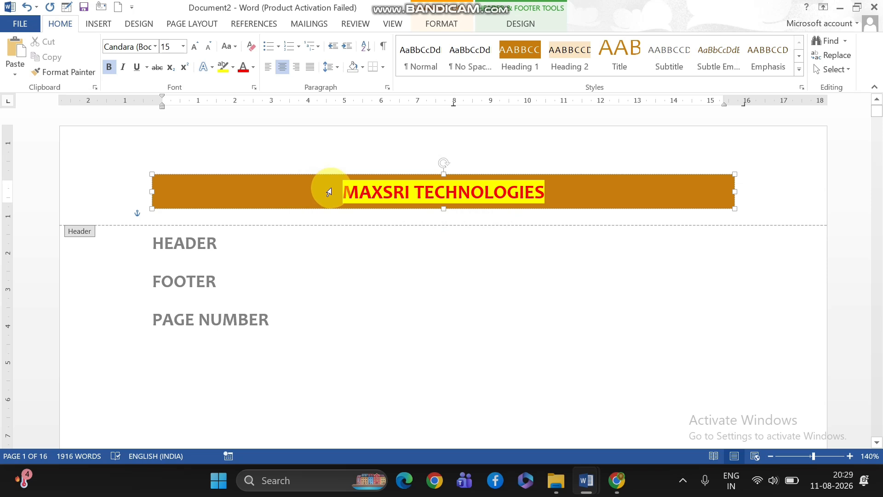
- Insert the picture "WhatsApp Image 2026-08-10 at 6.47.38 PM" from Downloads into the header, below the title banner
click(148, 189)
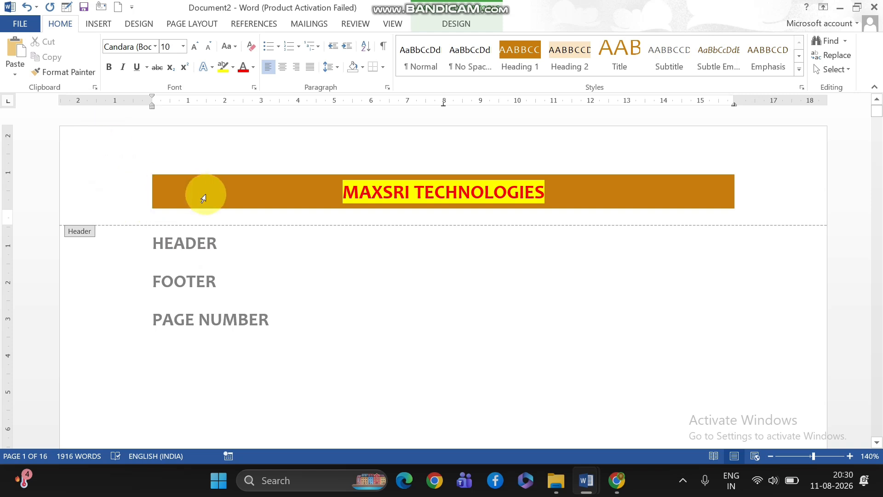
click(95, 23)
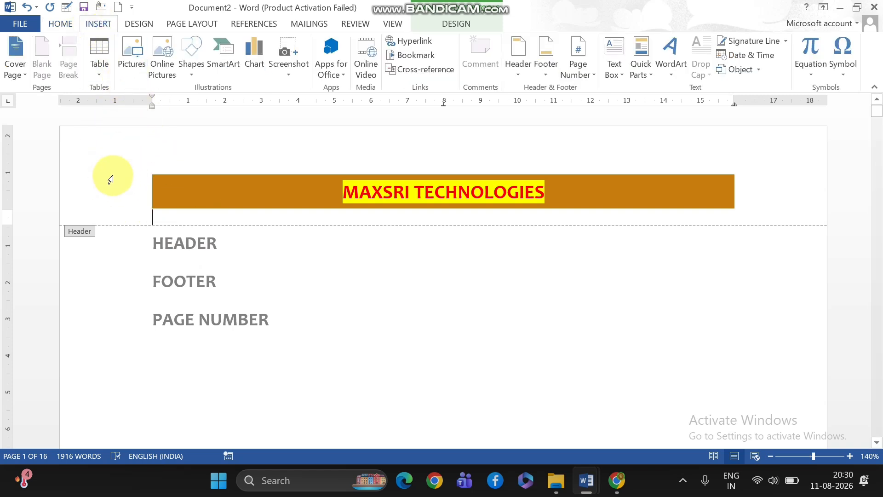
click(133, 67)
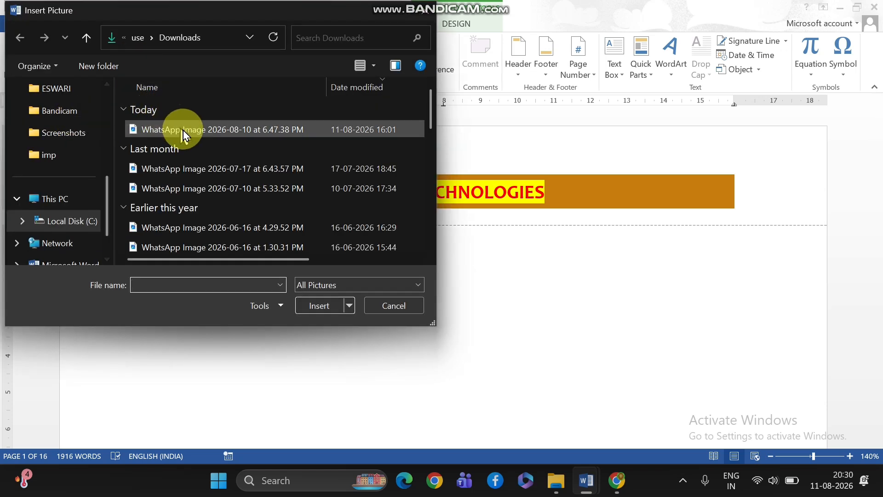
click(214, 130)
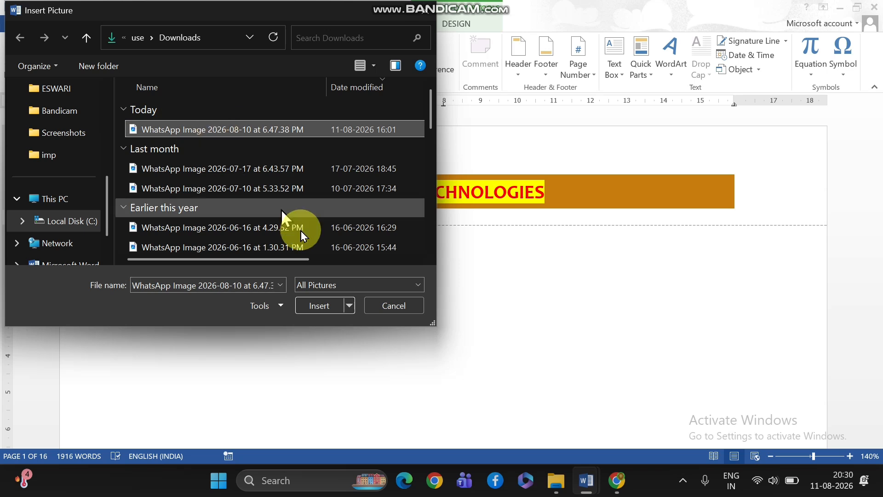
click(319, 306)
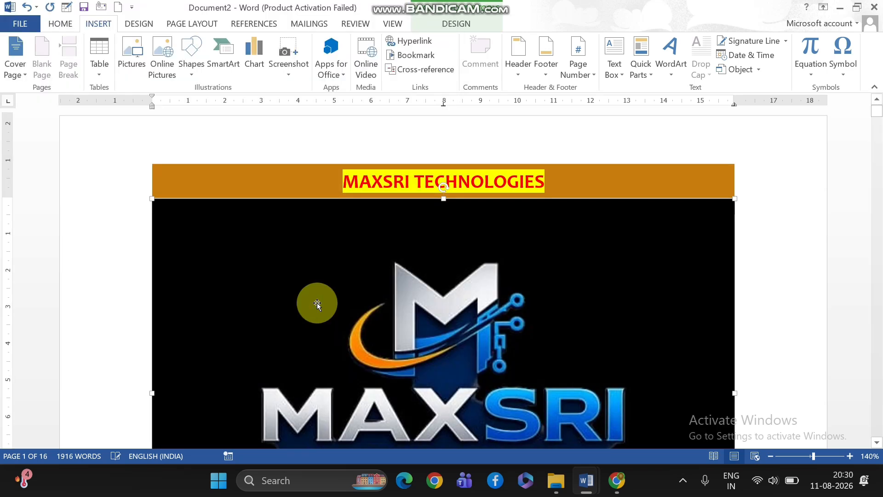
- Shrink the logo picture in the header to about 0.83 cm high and 1.24 cm wide
scroll(466, 322, down, 5)
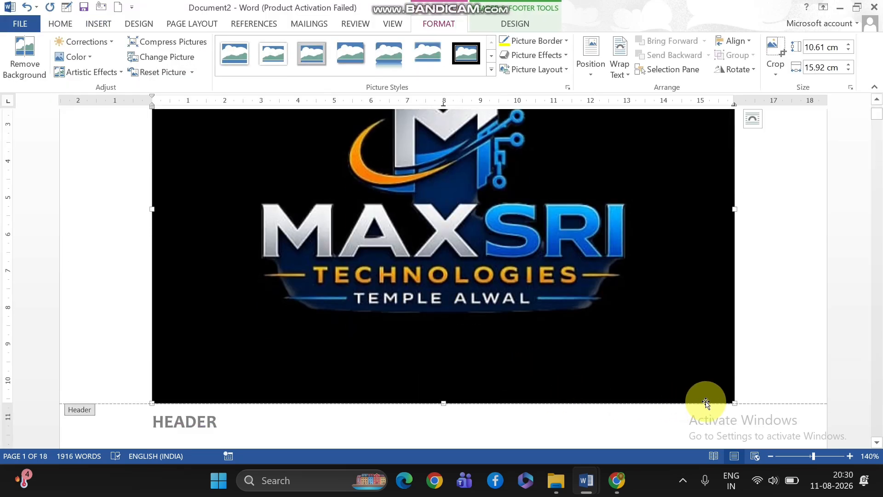
drag(735, 403, 252, 150)
scroll(400, 243, up, 5)
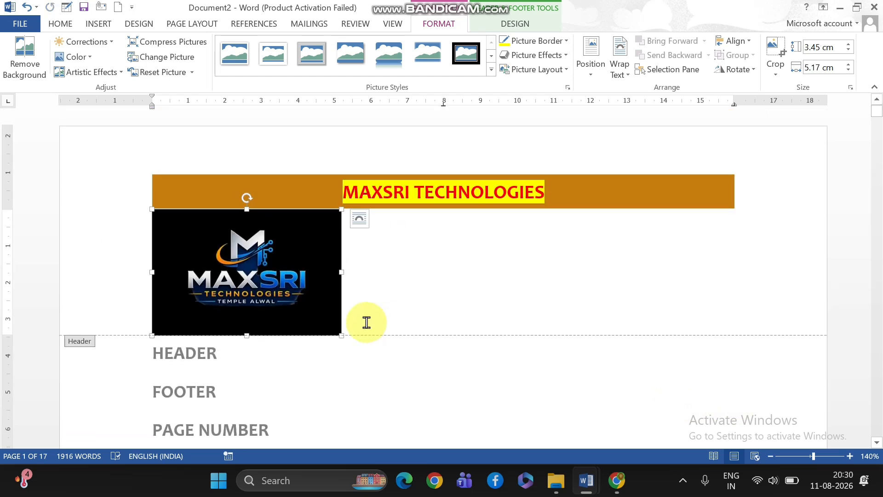
drag(339, 335, 171, 230)
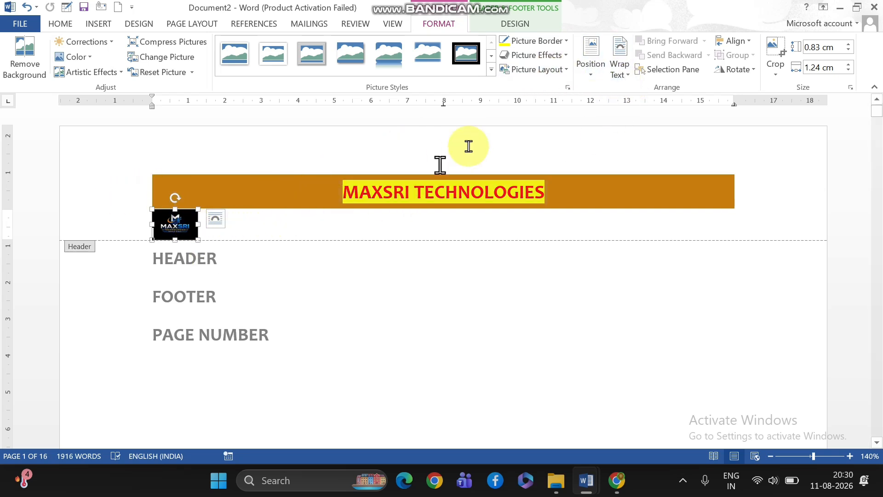
- Position the header logo at top centre with text wrapping and move it into the left margin beside the title banner
click(591, 64)
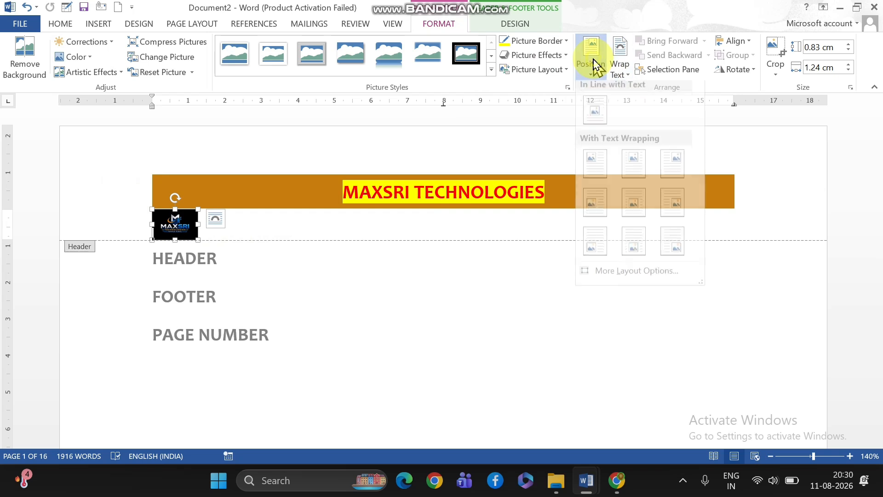
click(635, 162)
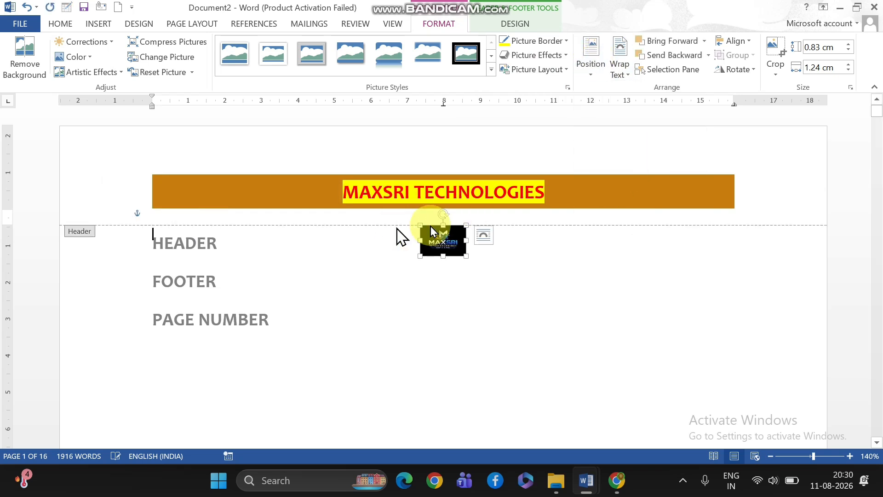
drag(434, 227, 94, 182)
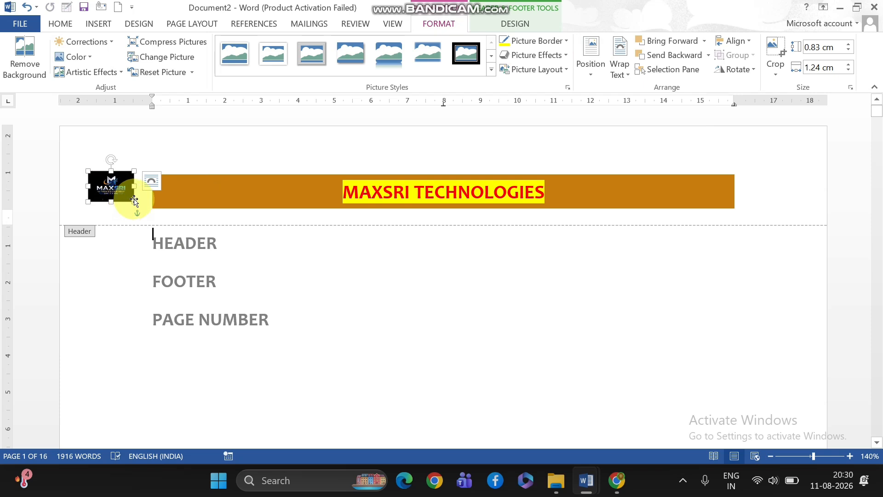
- Enlarge the logo to about 1.16 cm high and 1.75 cm wide and apply the drop shadow picture style to it
drag(134, 201, 152, 214)
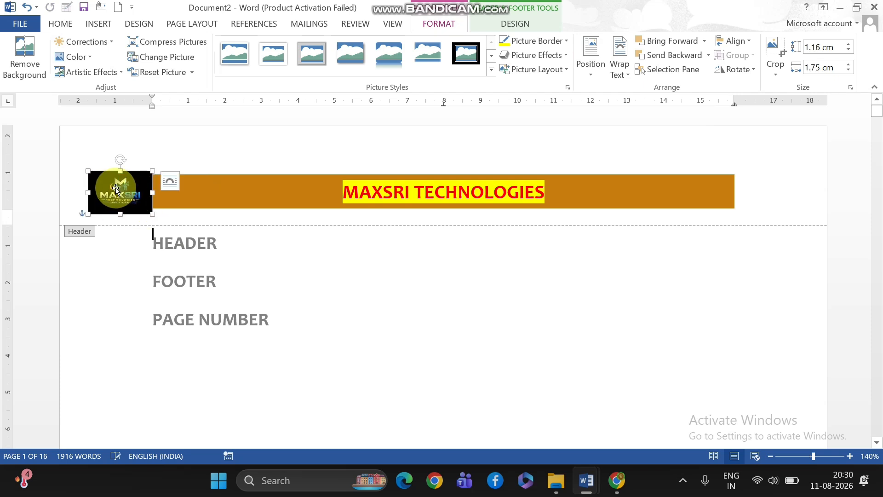
drag(115, 188, 111, 186)
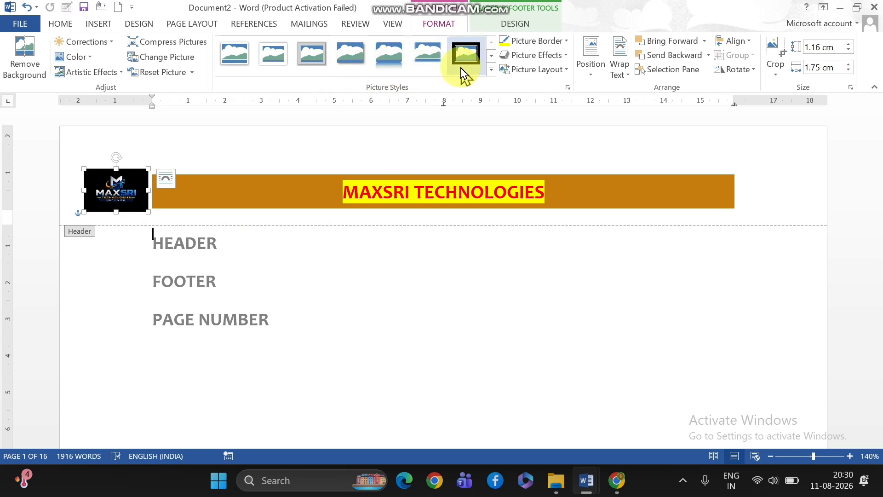
click(361, 68)
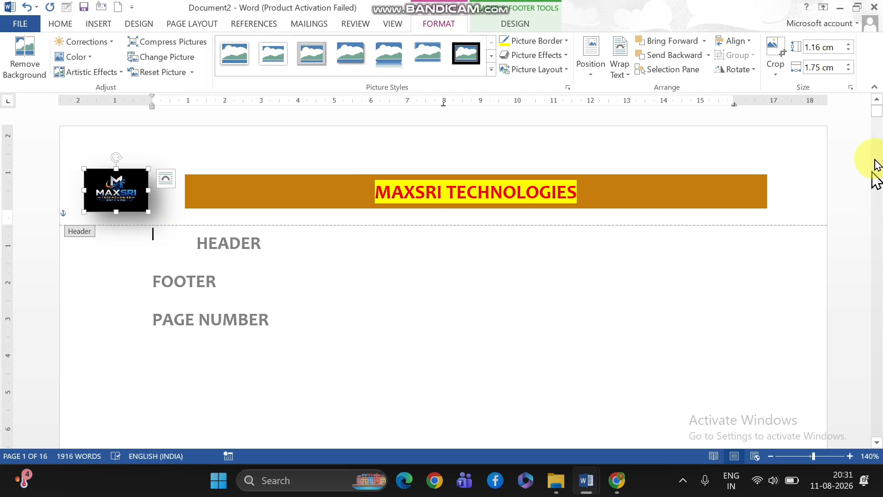
- Check how the header with the logo and title banner looks across the document's first pages
mouse_move(879, 116)
mouse_down()
mouse_move(870, 372)
mouse_move(875, 122)
mouse_move(880, 131)
mouse_up()
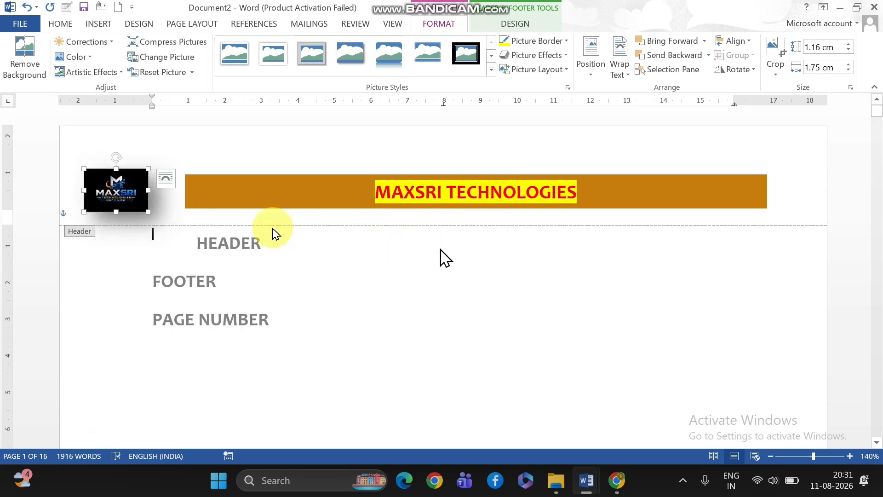
scroll(556, 245, down, 5)
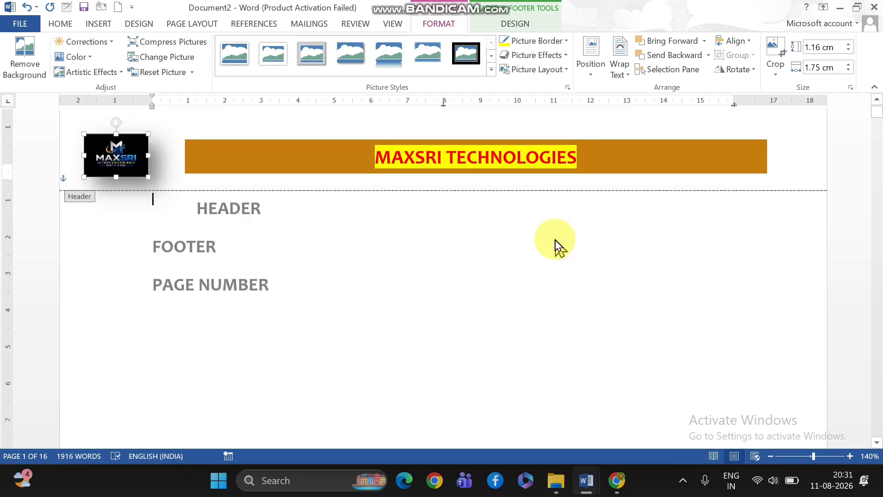
scroll(552, 253, down, 10)
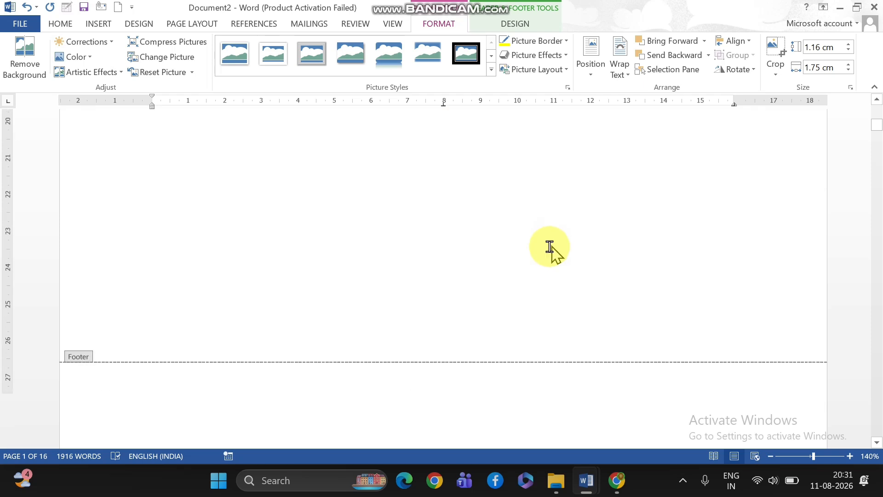
scroll(577, 250, up, 8)
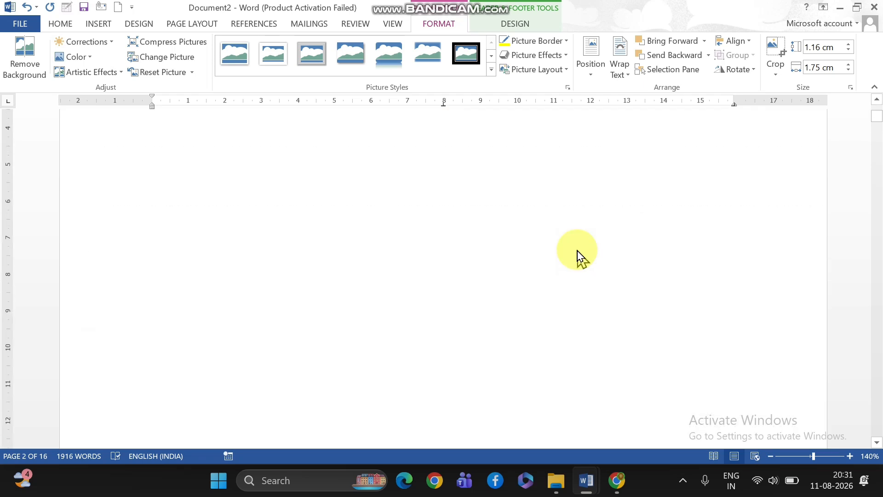
scroll(577, 250, down, 15)
scroll(577, 249, up, 2)
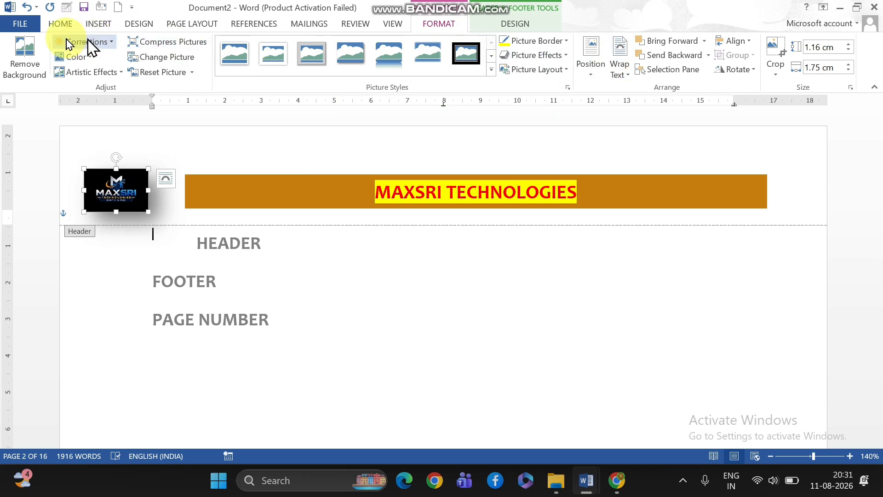
- Insert the Filigree footer and enter the text "TEMPLE ALWAL" in front of its ornament
click(514, 20)
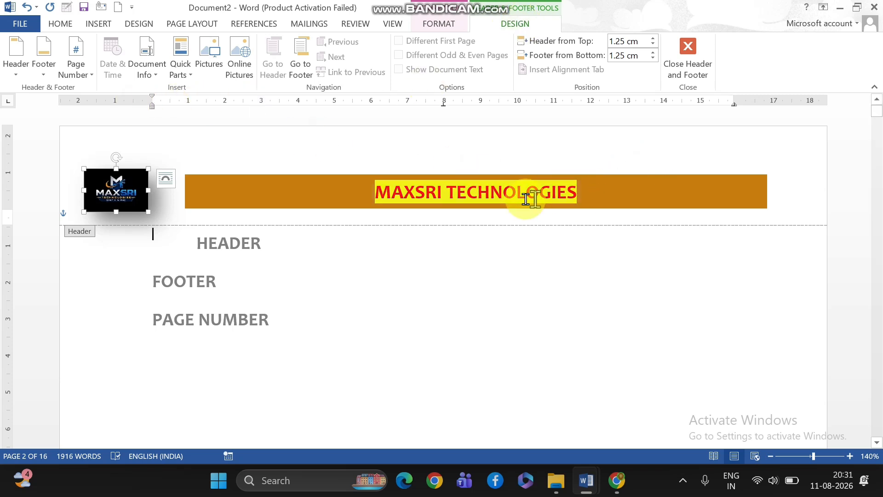
scroll(295, 251, down, 2)
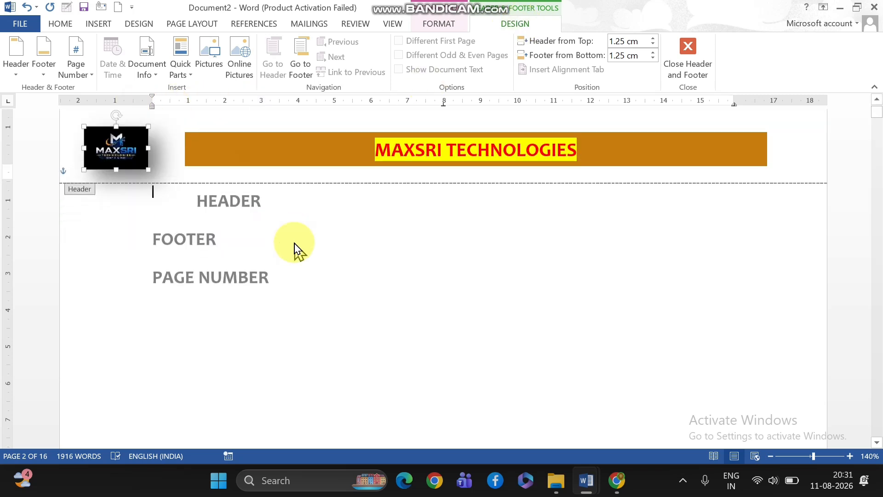
scroll(285, 237, down, 2)
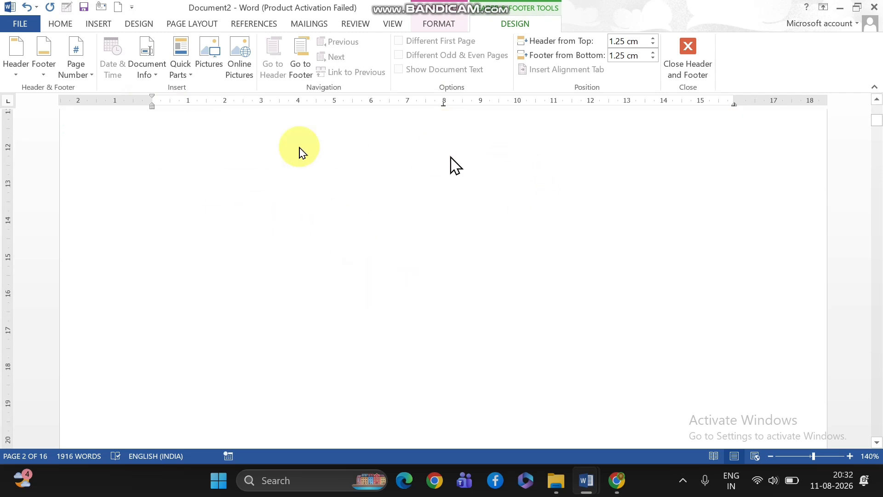
click(43, 71)
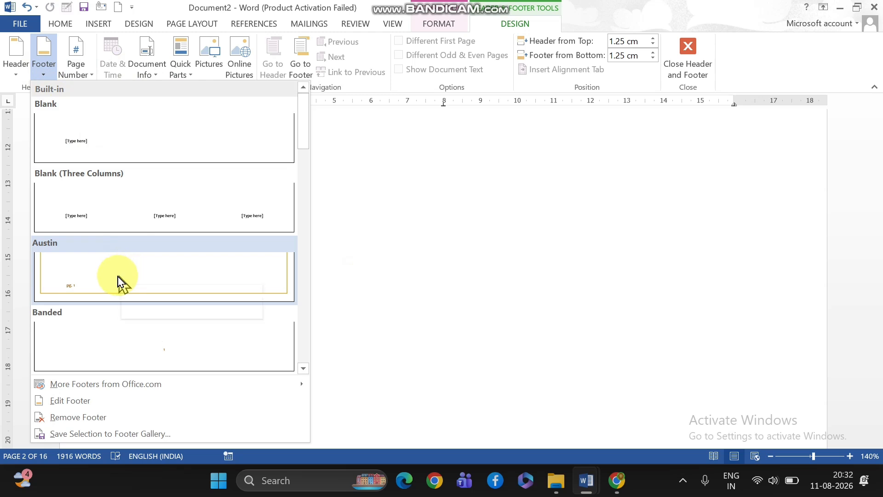
scroll(119, 281, down, 3)
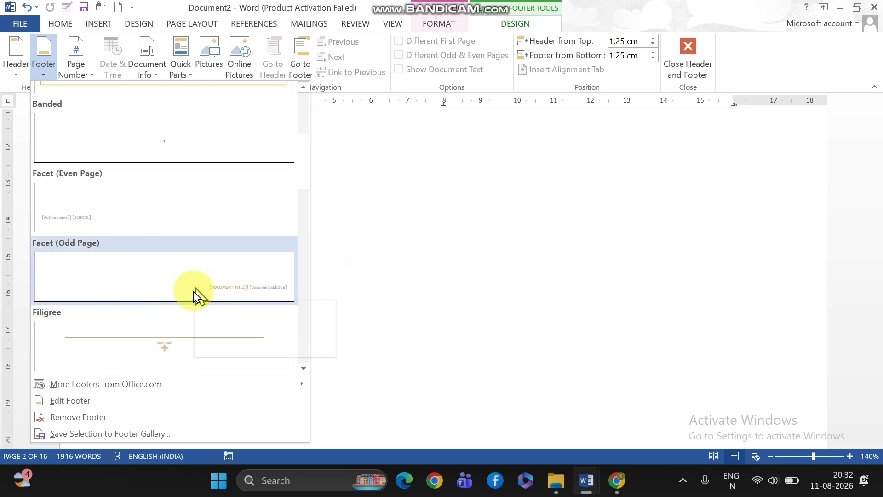
click(132, 357)
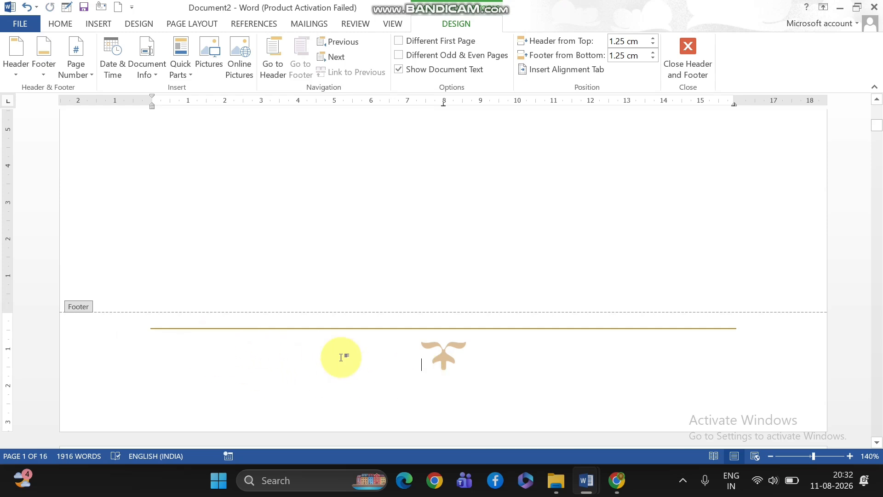
text(TEMPLE ALWAL)
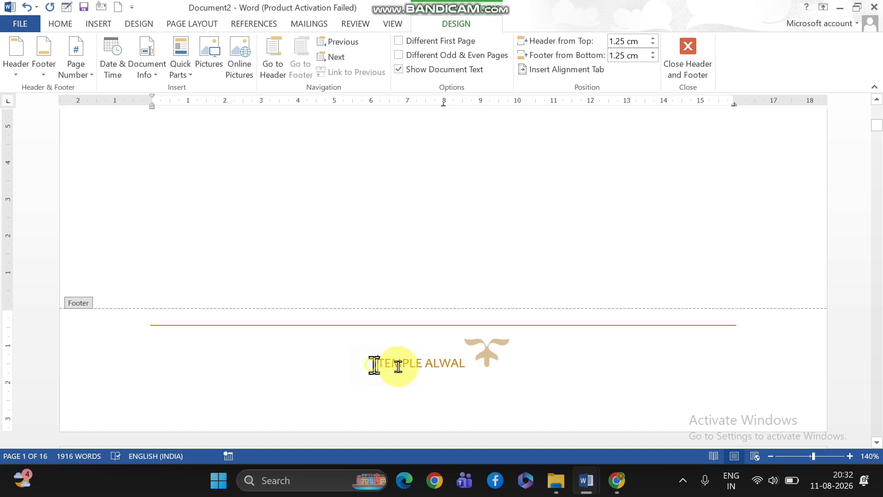
- Make the footer text "TEMPLE ALWAL" bold and increase its font size by two increments
drag(384, 366, 469, 368)
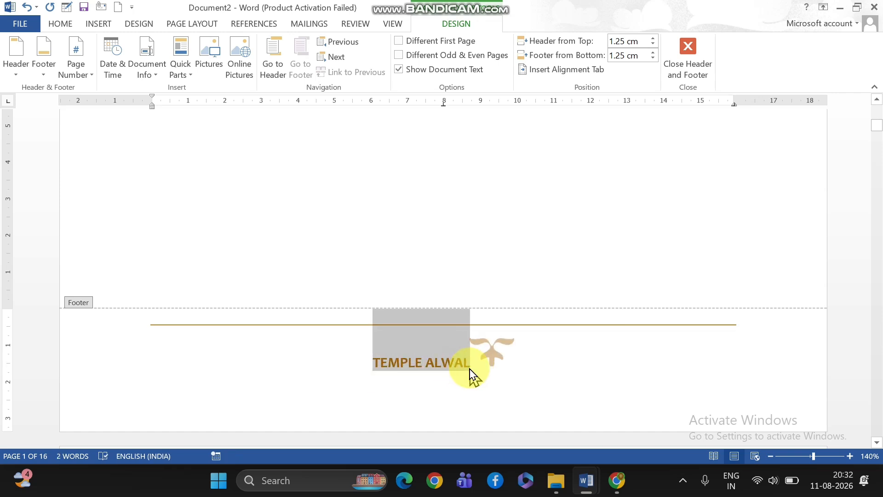
key(ctrl+shift+period)
key(ctrl+shift+period)
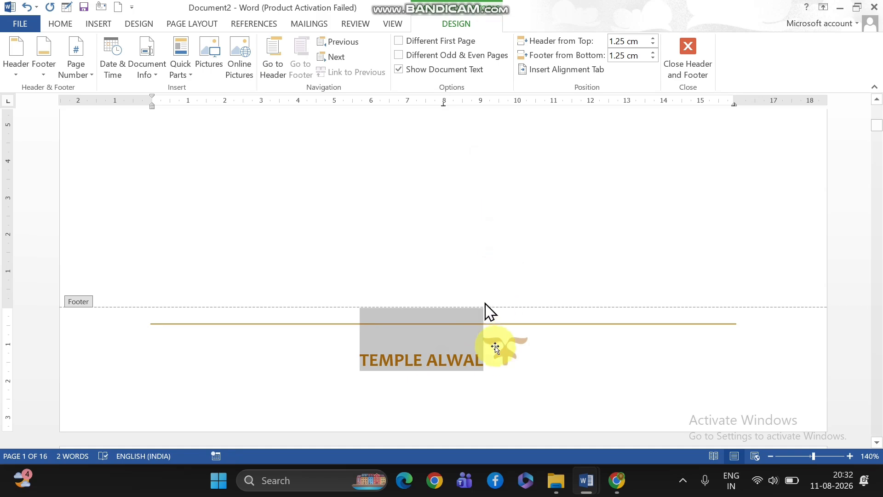
click(492, 357)
- Examine the pages that follow to see how the header and footer repeat and where a page number is needed
scroll(597, 389, down, 6)
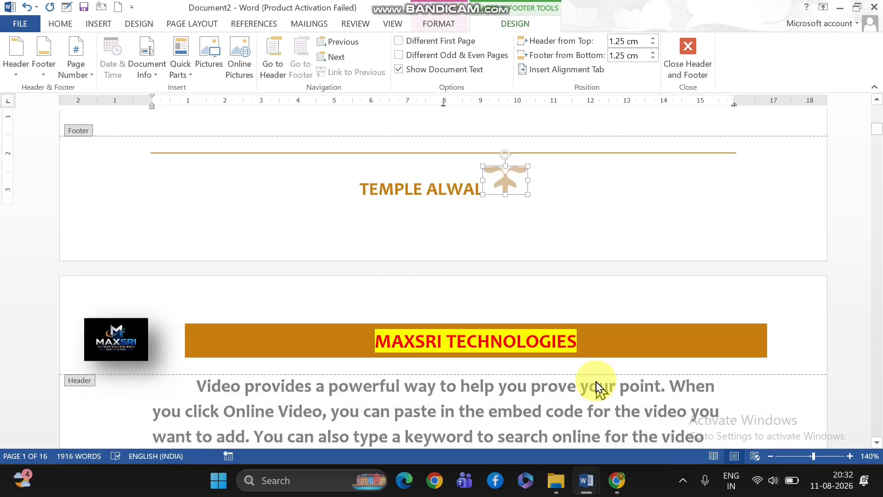
scroll(597, 389, down, 10)
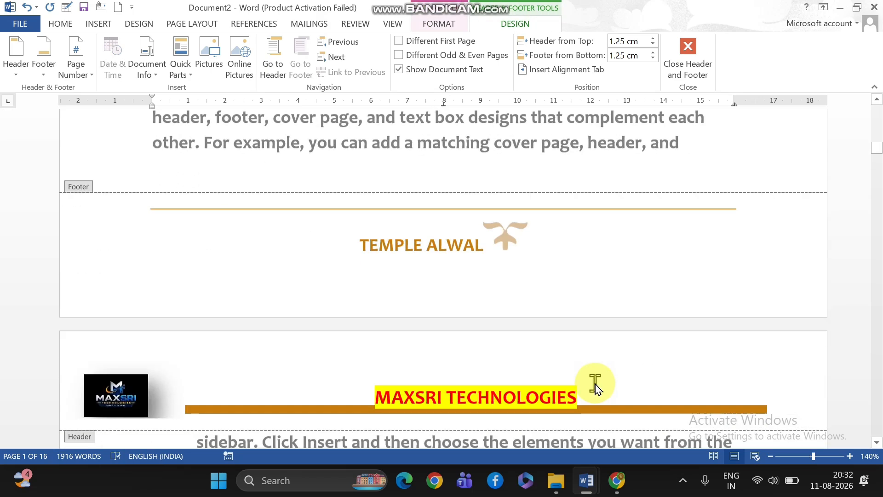
scroll(597, 389, down, 10)
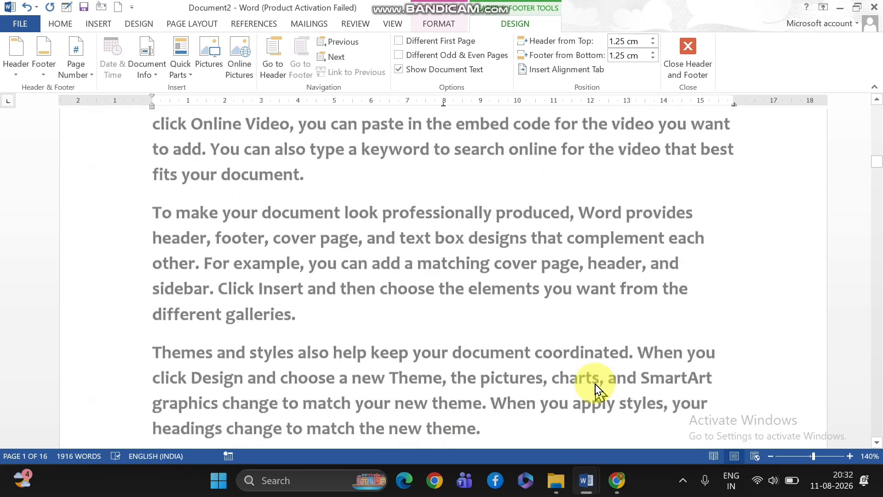
scroll(595, 388, down, 4)
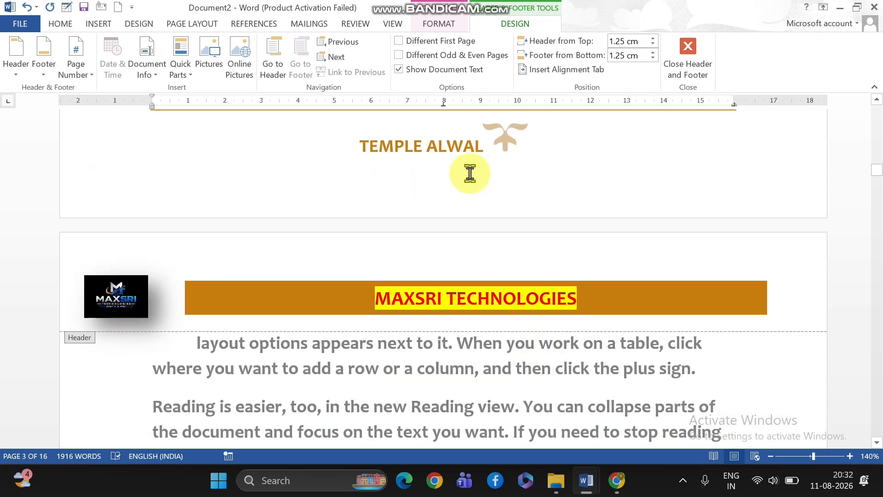
scroll(475, 175, up, 3)
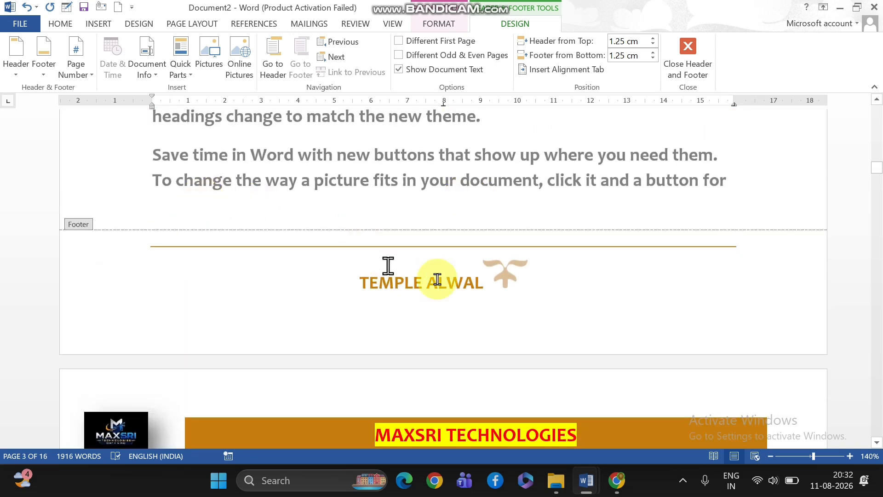
scroll(503, 283, up, 9)
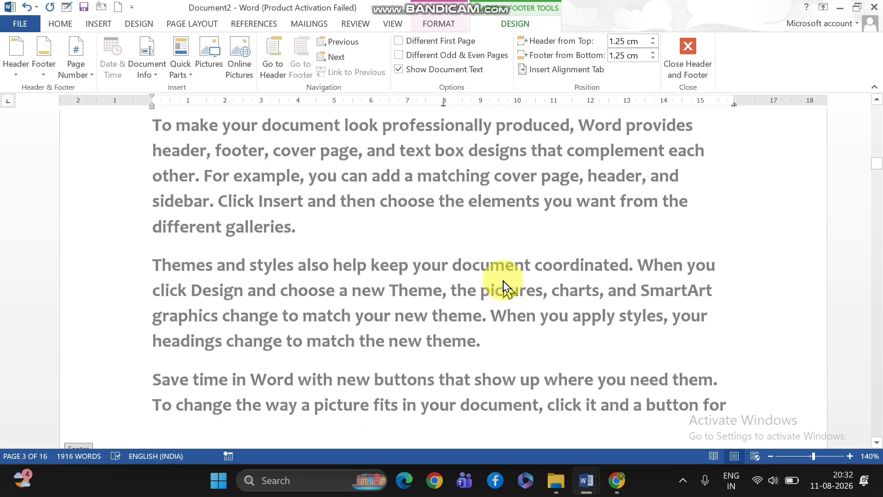
scroll(504, 282, up, 7)
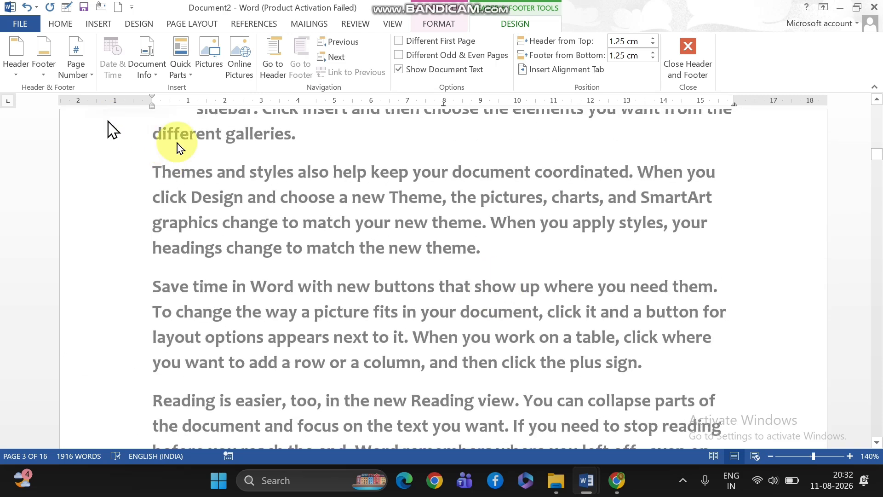
scroll(507, 254, up, 4)
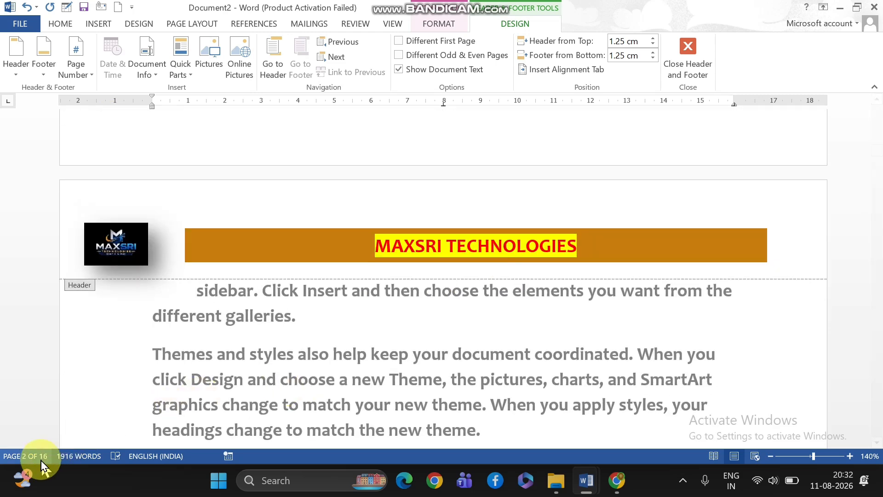
scroll(616, 295, down, 16)
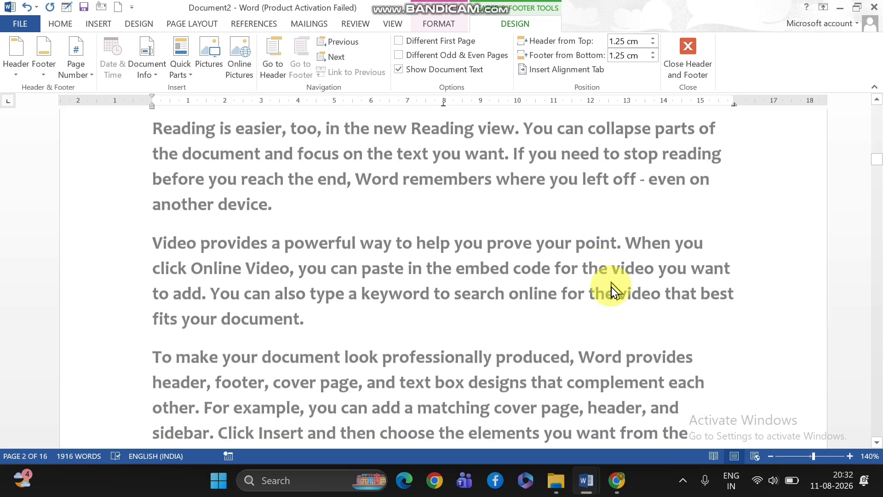
scroll(614, 294, down, 12)
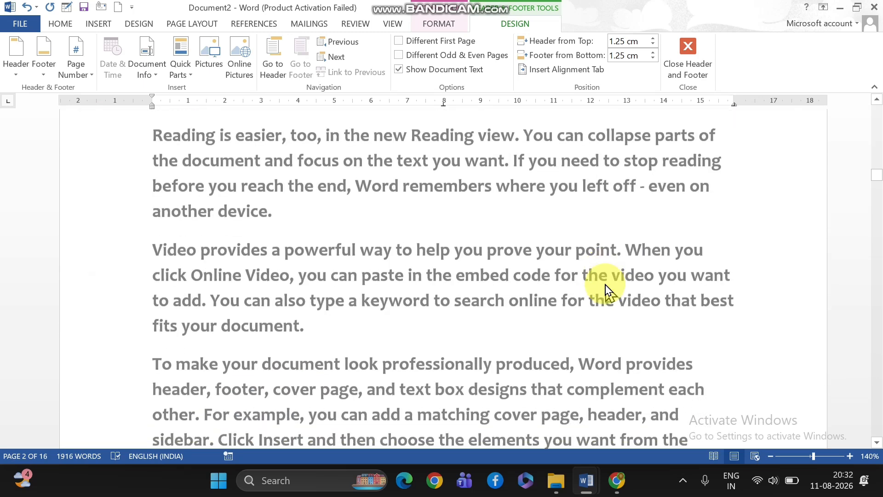
scroll(605, 285, up, 6)
scroll(605, 285, down, 20)
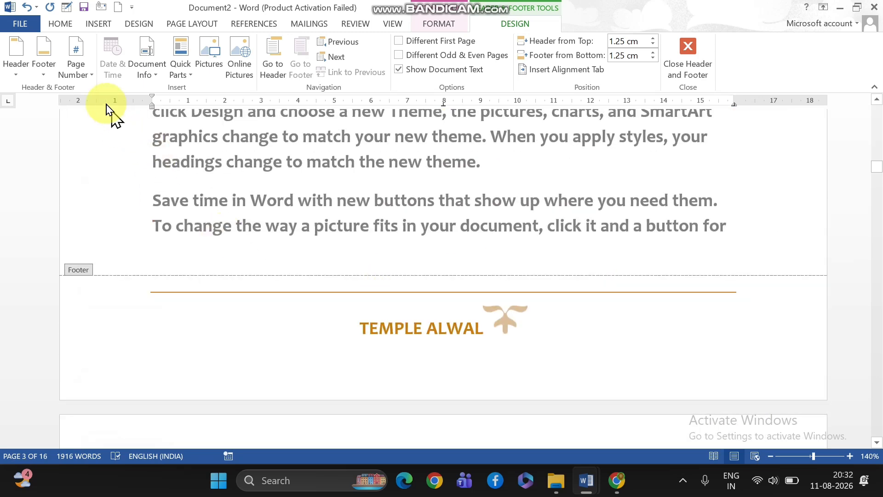
- Try the Plain Number 2 page number at the bottom of the page and check it on the neighbouring pages
click(91, 75)
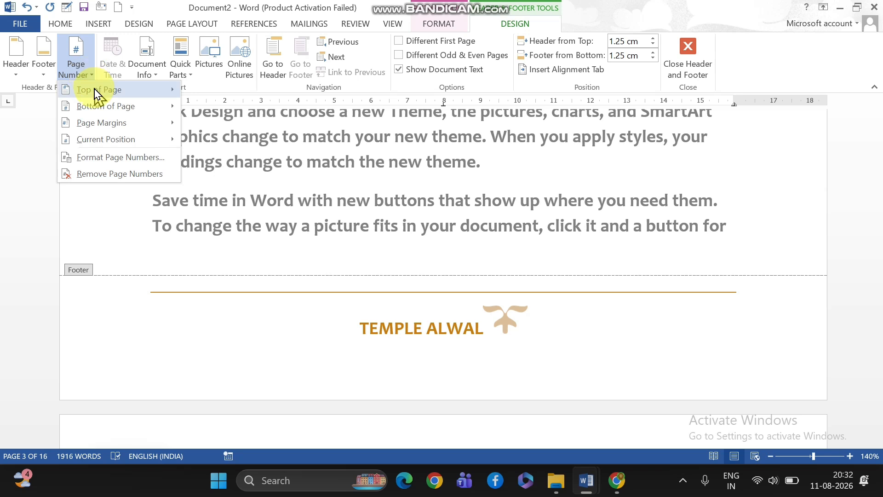
mouse_move(102, 86)
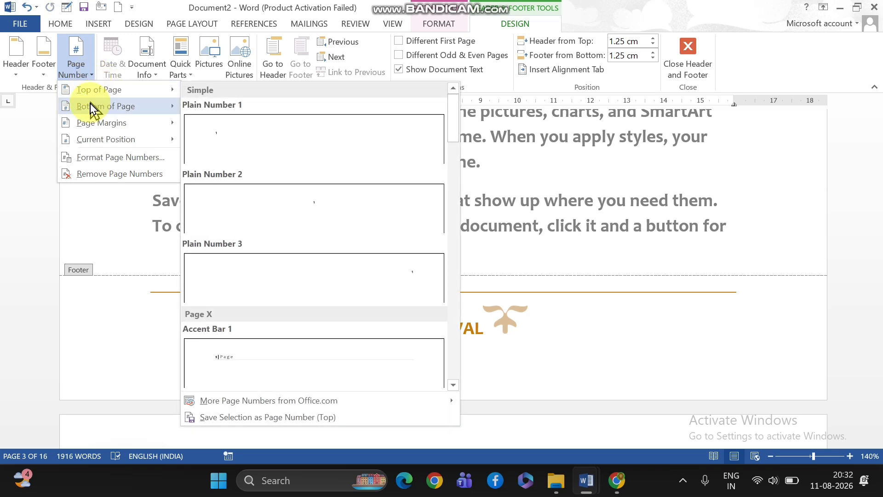
mouse_move(102, 111)
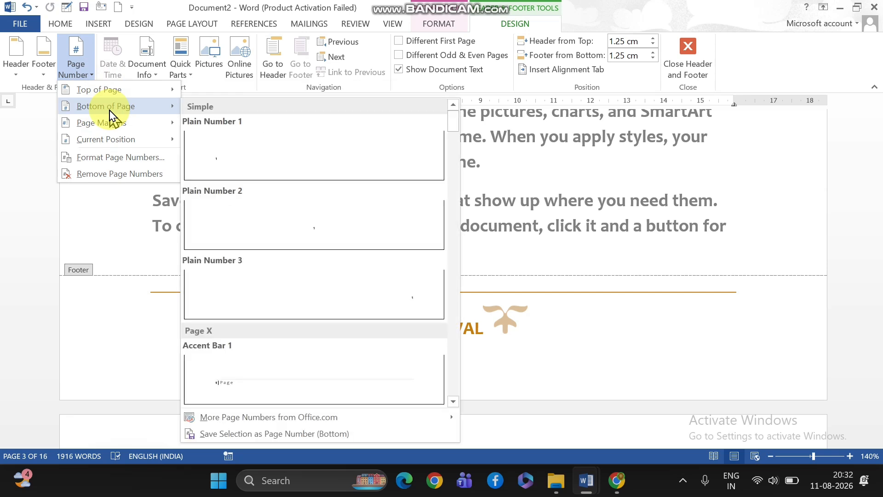
mouse_move(114, 127)
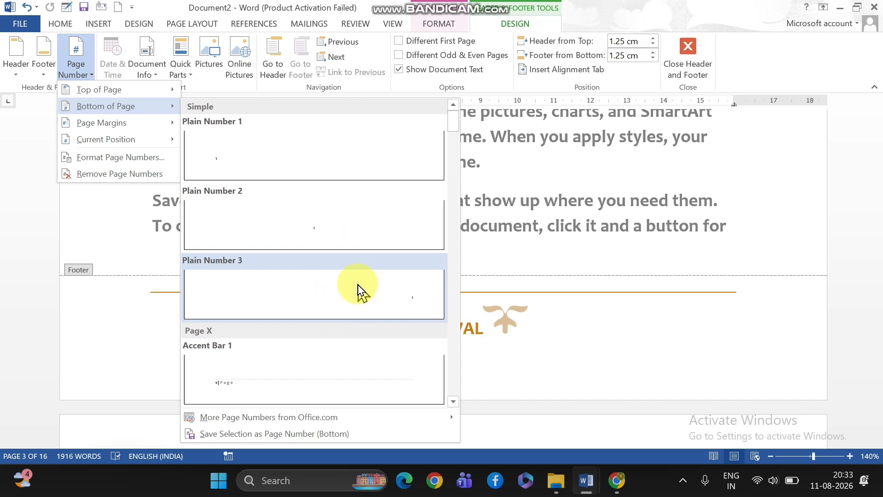
click(313, 242)
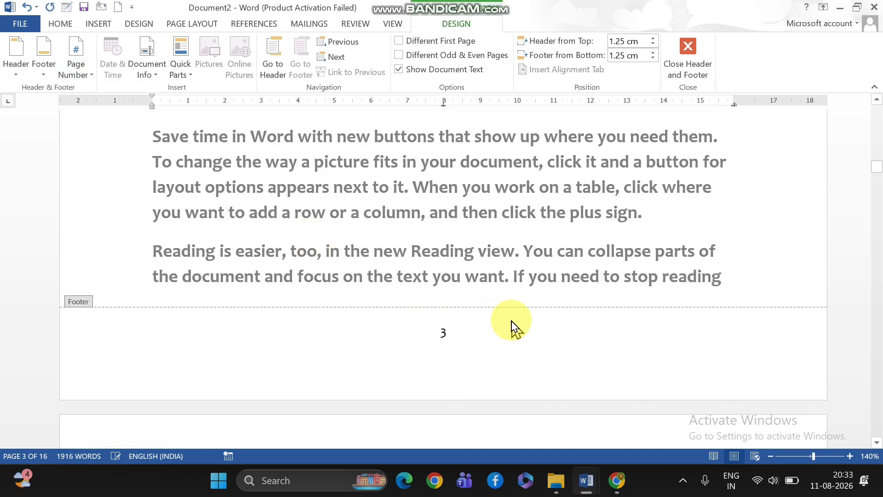
scroll(487, 343, up, 10)
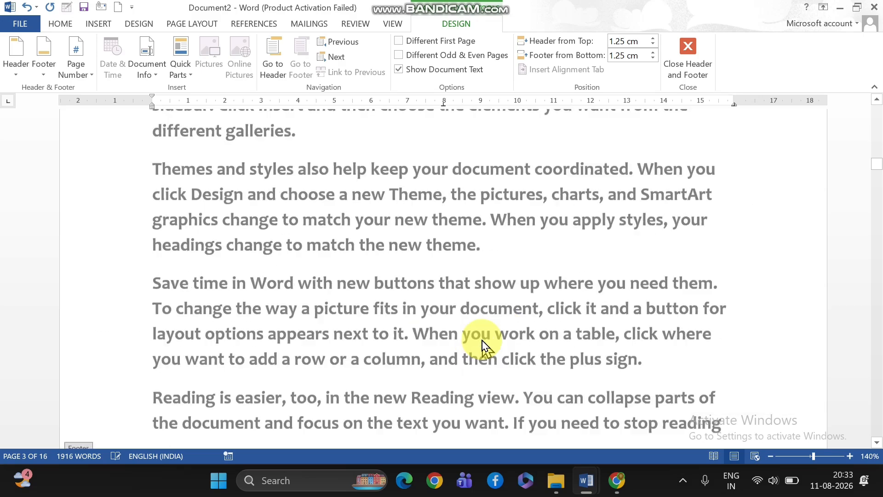
scroll(483, 345, up, 10)
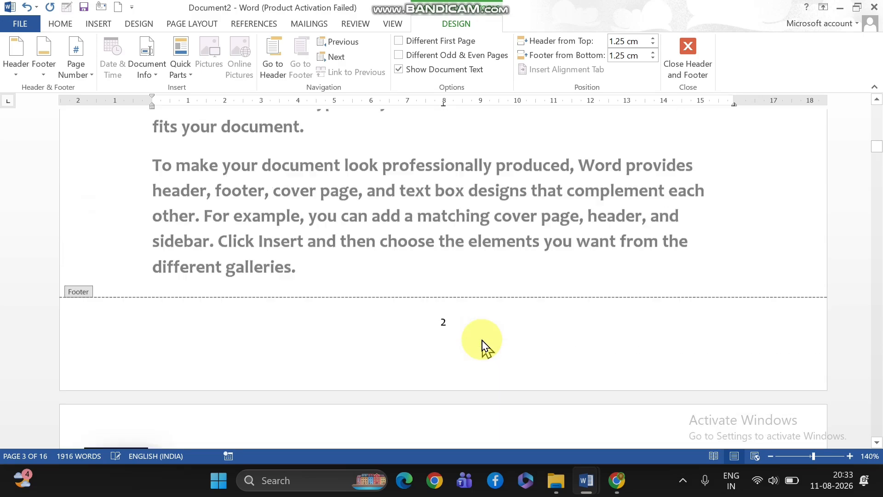
scroll(482, 345, down, 7)
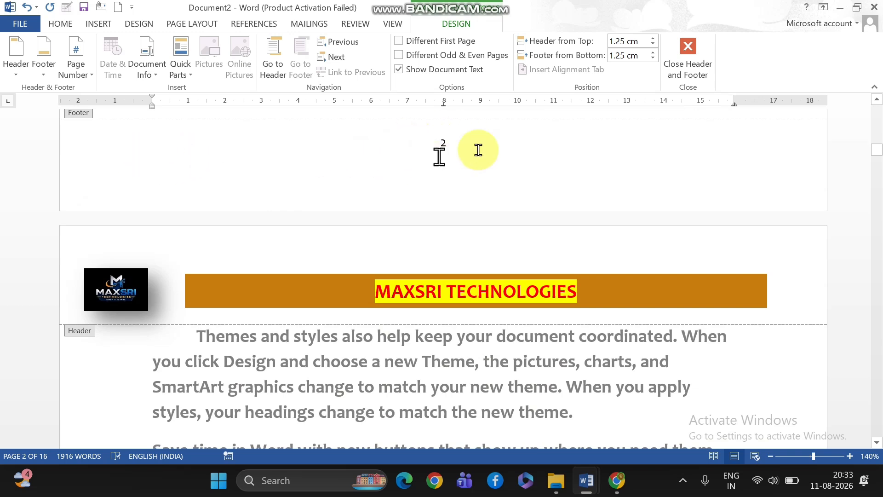
scroll(464, 149, up, 2)
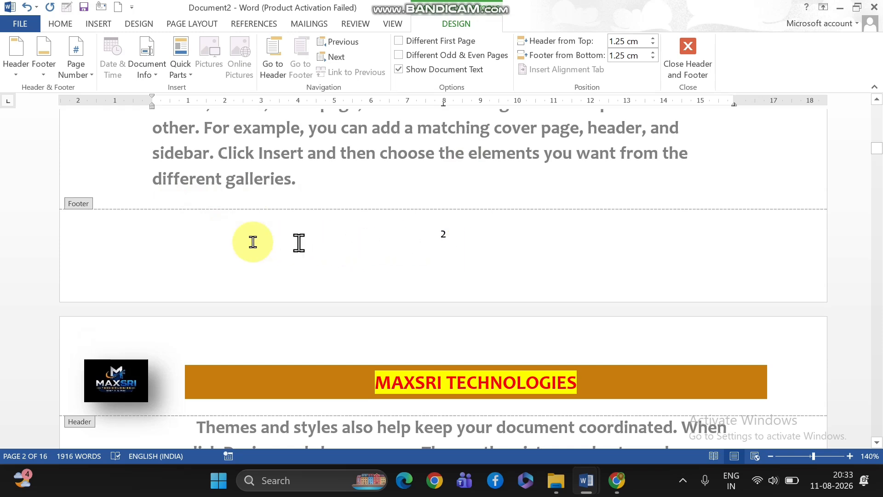
- Undo the Plain Number 2 insertion to bring back the "TEMPLE ALWAL" footer
click(77, 77)
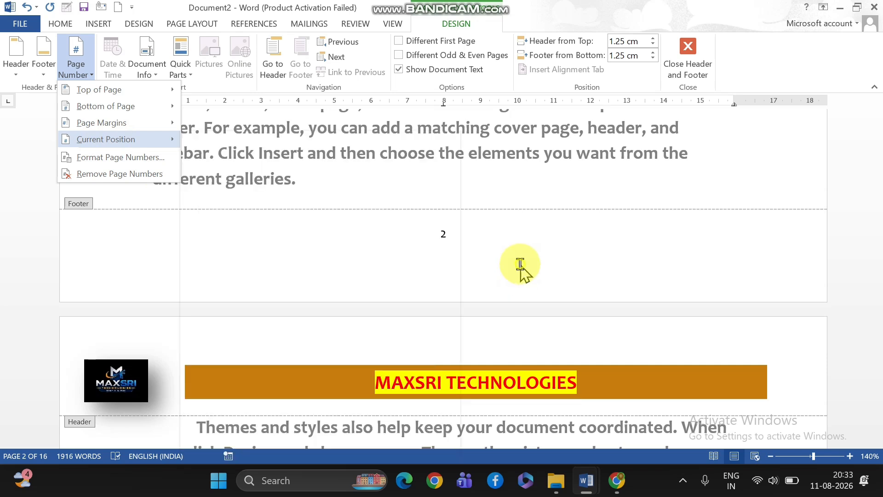
click(384, 253)
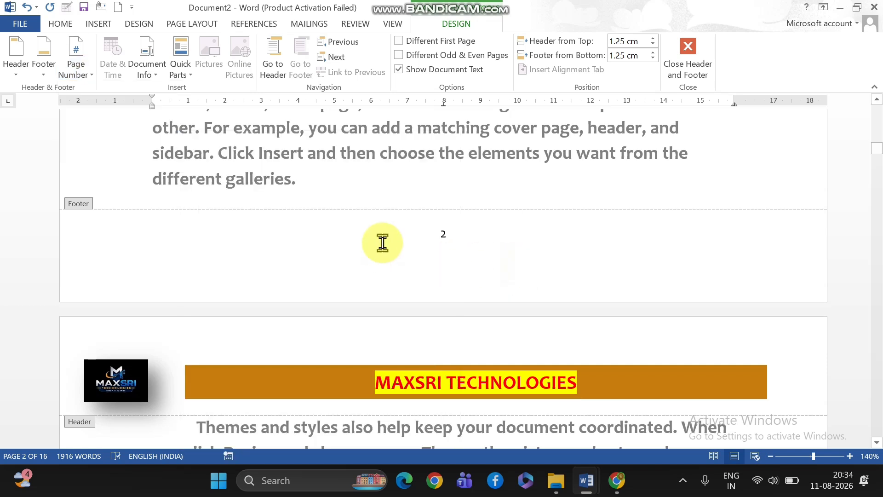
key(ctrl+z)
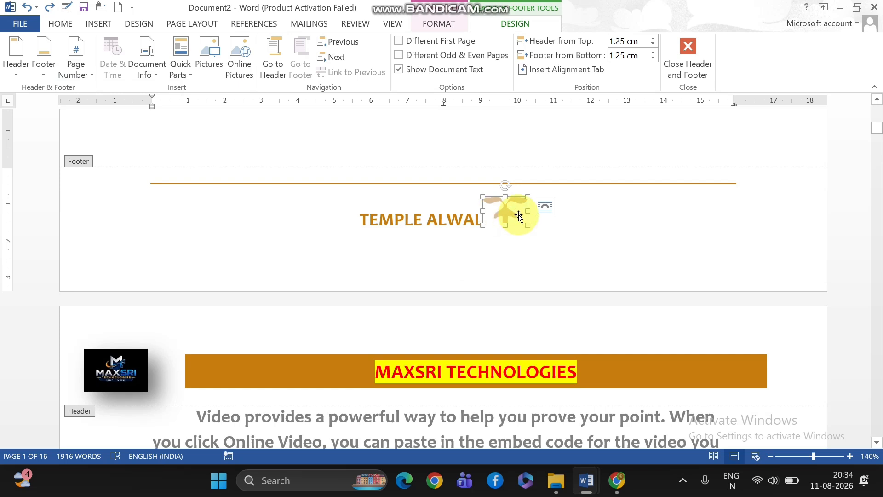
- Insert a Plain Number page number at the current position, right after the ornament in the "TEMPLE ALWAL" footer
mouse_move(511, 211)
mouse_down()
mouse_move(504, 203)
mouse_move(502, 210)
mouse_up()
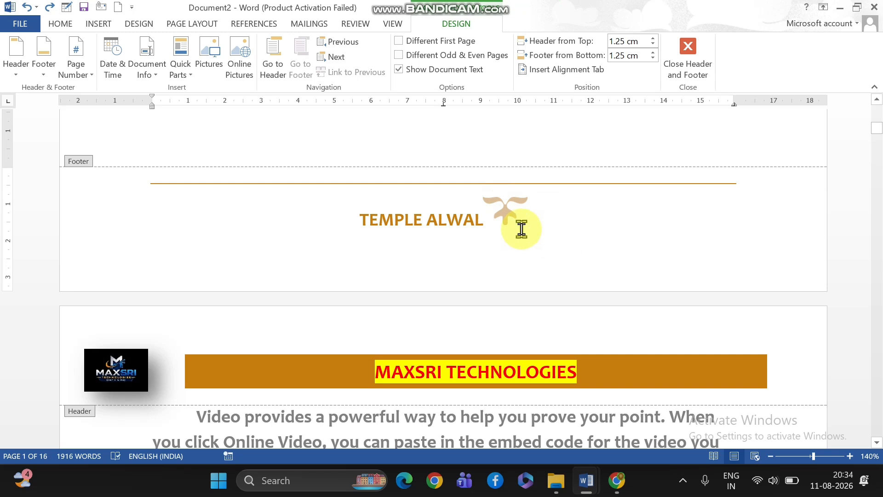
click(93, 75)
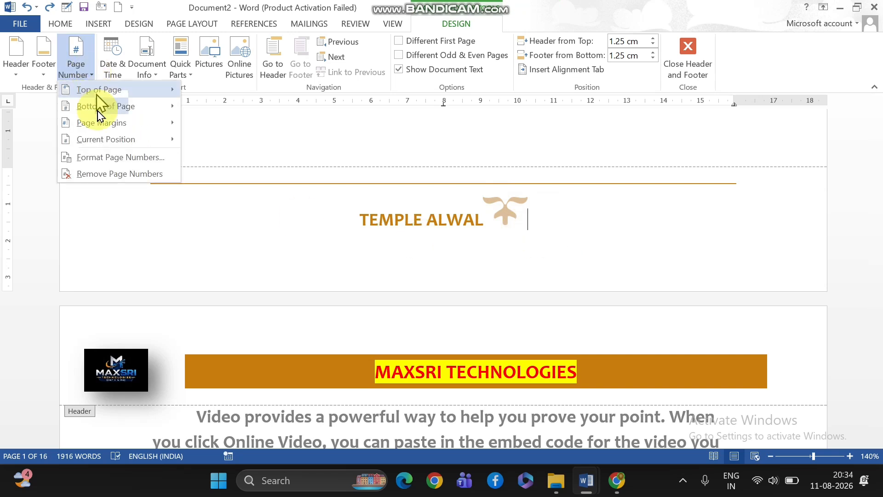
mouse_move(99, 148)
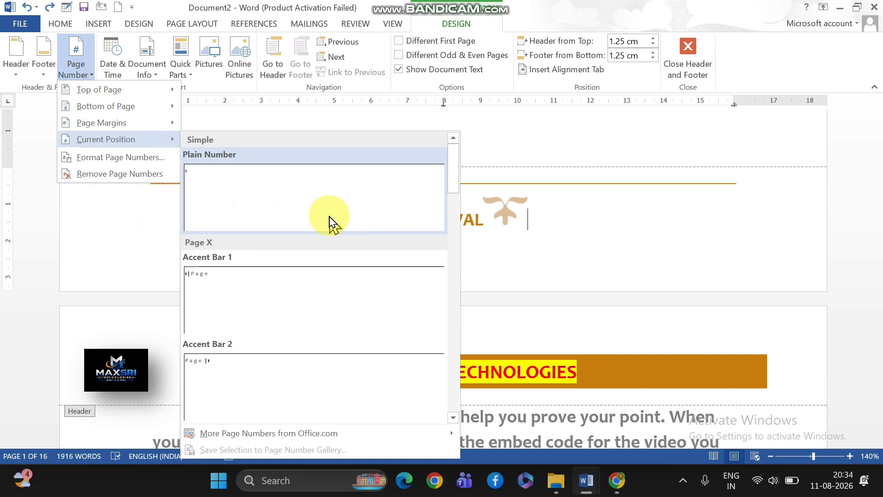
click(274, 211)
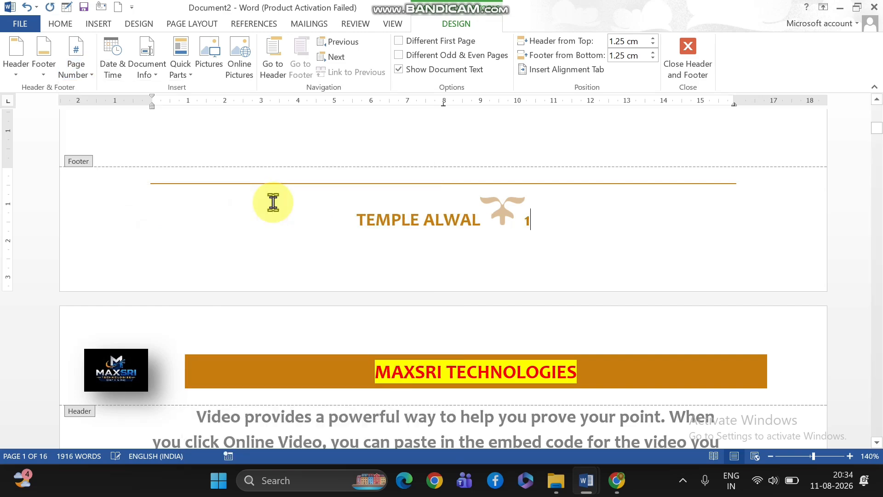
- Examine the footers on the following pages to check how the page number continues from page to page
scroll(611, 244, down, 10)
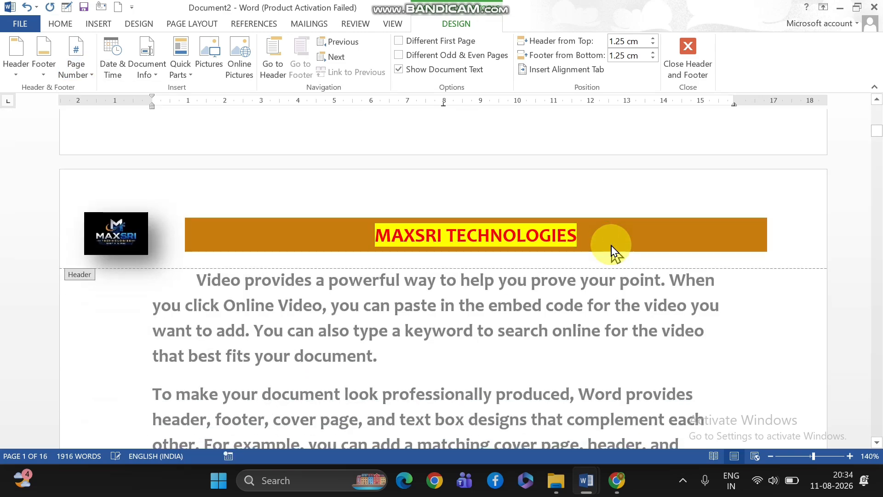
scroll(611, 244, down, 2)
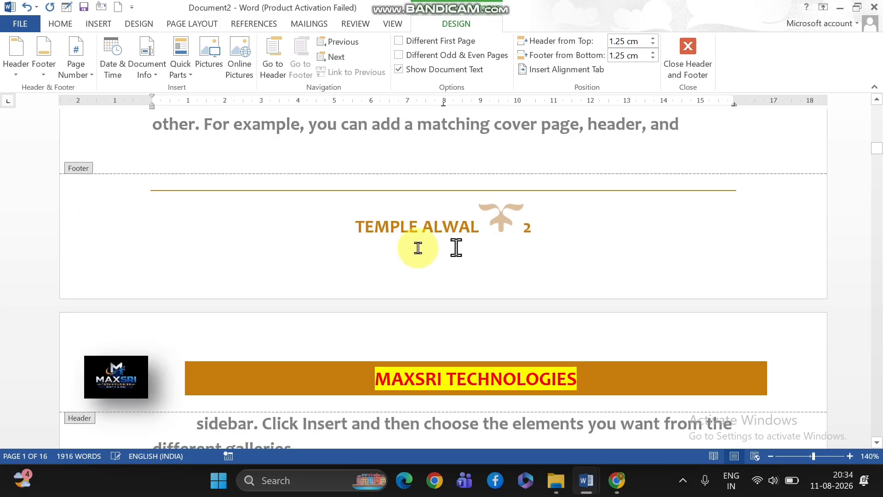
scroll(689, 236, down, 2)
scroll(690, 239, up, 6)
scroll(688, 239, down, 11)
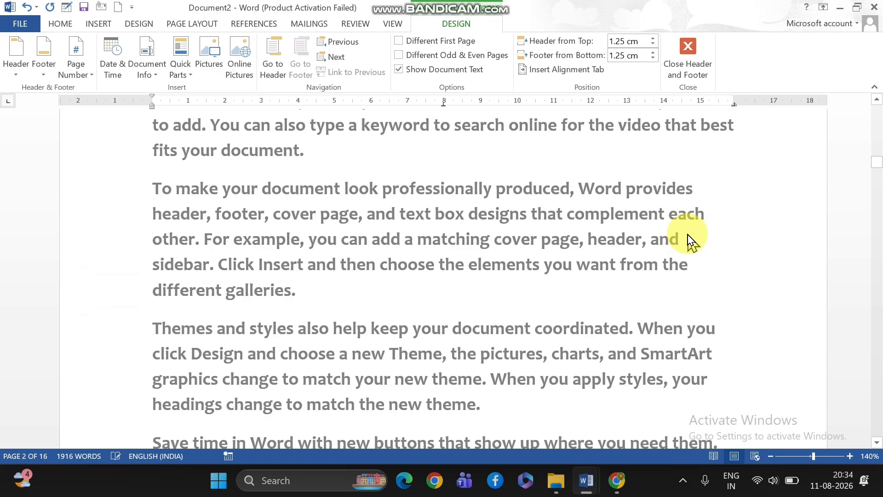
scroll(666, 267, down, 3)
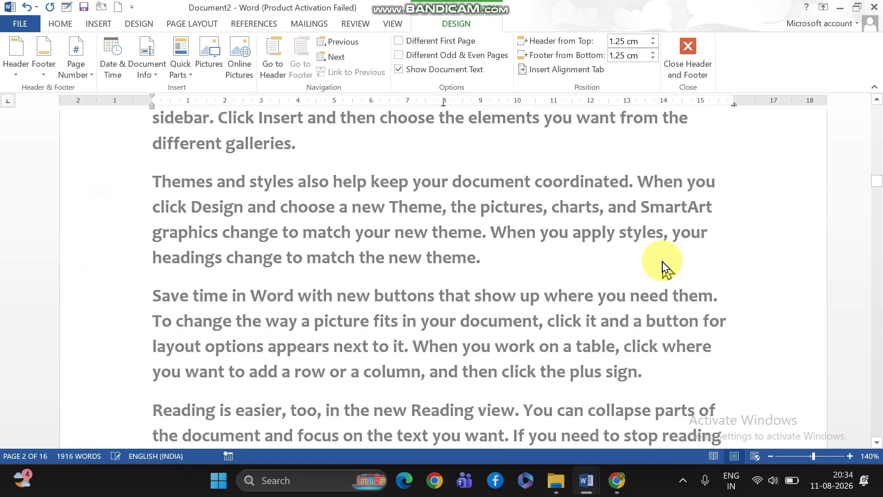
scroll(663, 263, down, 8)
scroll(595, 247, up, 4)
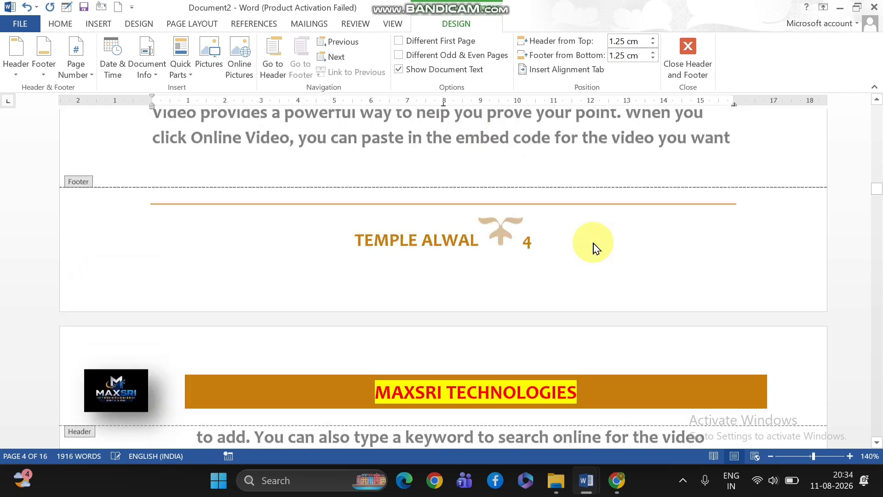
click(88, 78)
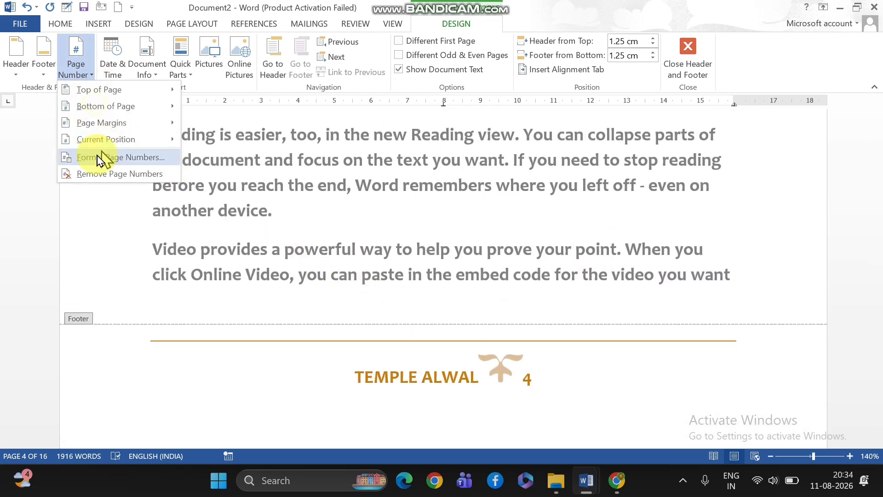
mouse_move(118, 142)
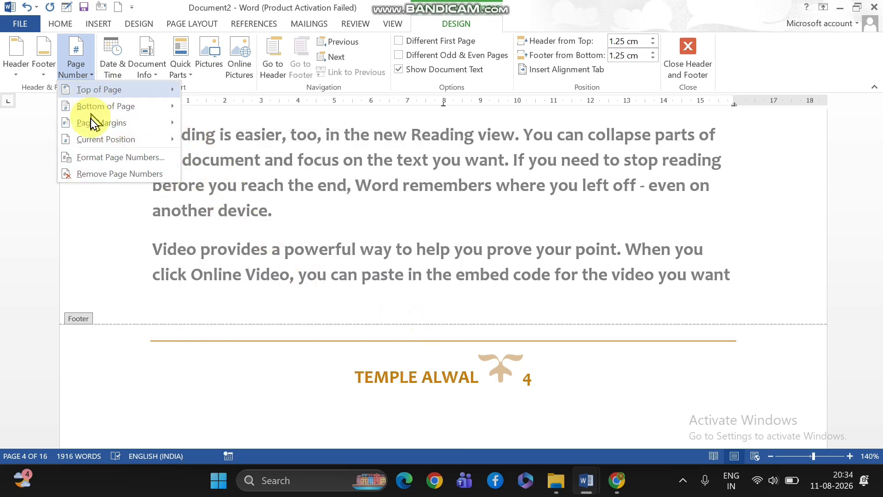
mouse_move(106, 89)
click(482, 373)
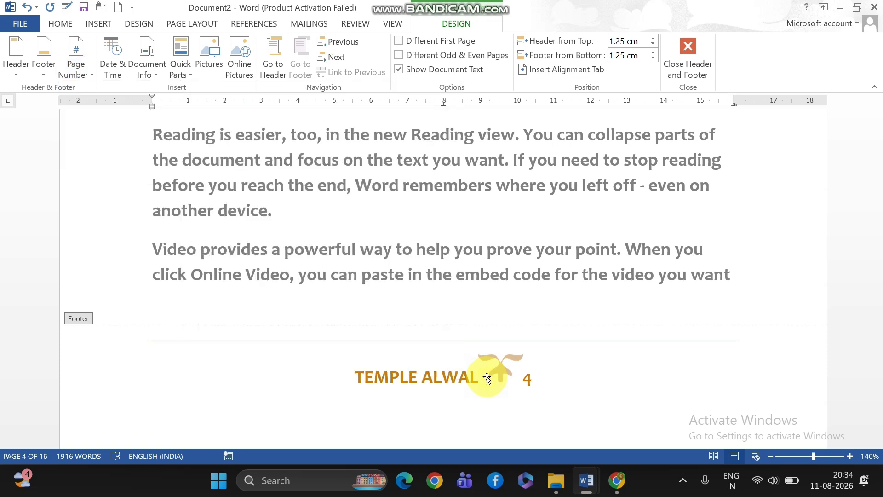
click(73, 74)
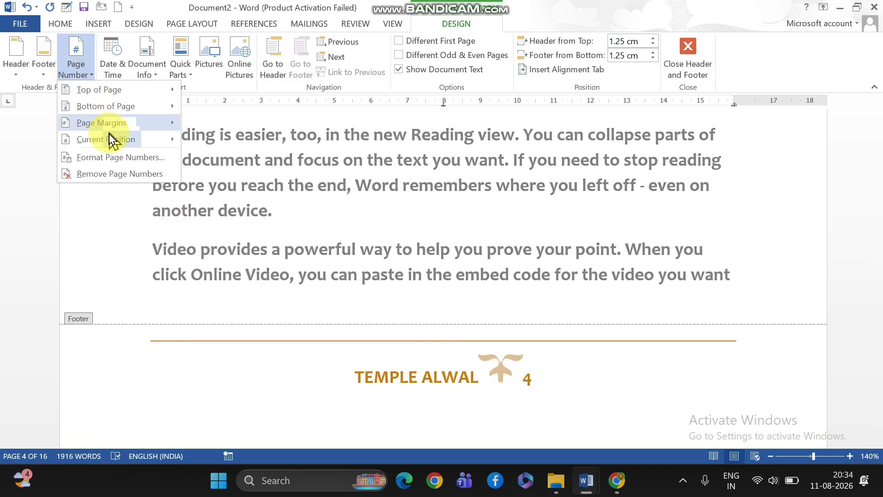
mouse_move(107, 112)
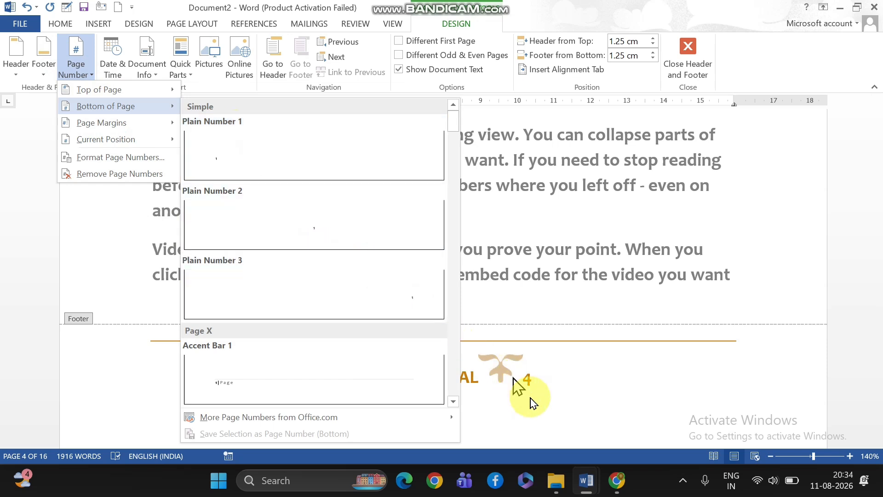
click(571, 391)
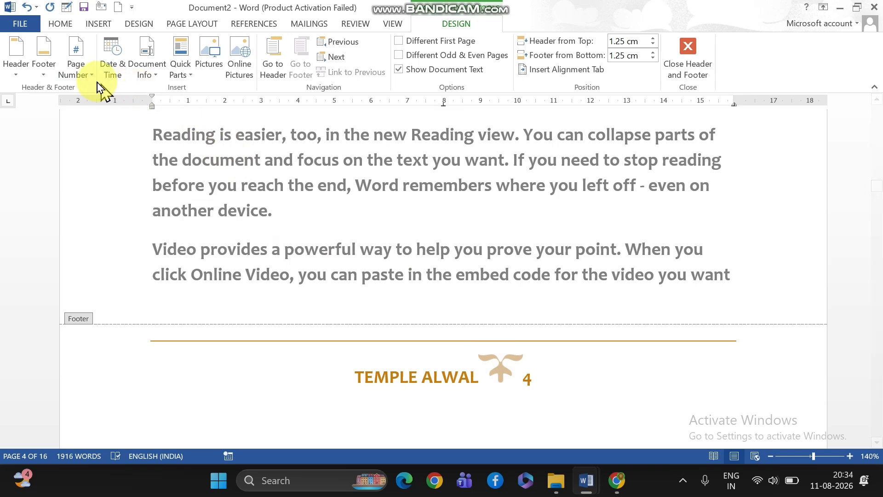
- Change the page number format to lowercase Roman numerals (i, ii, iii, ...), continuing from the previous section
click(77, 69)
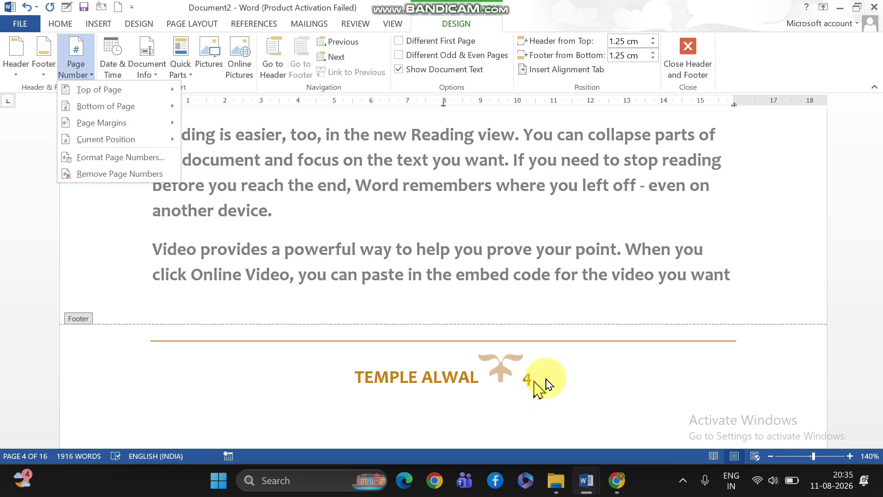
scroll(554, 377, up, 2)
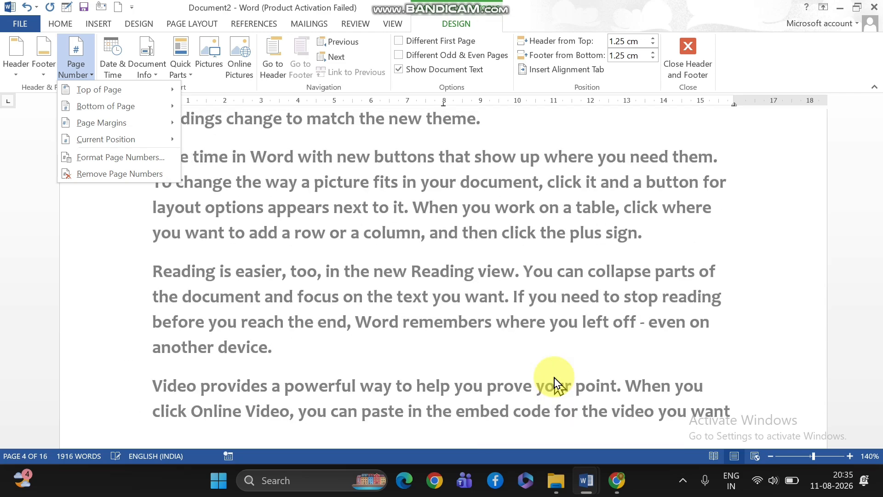
click(109, 161)
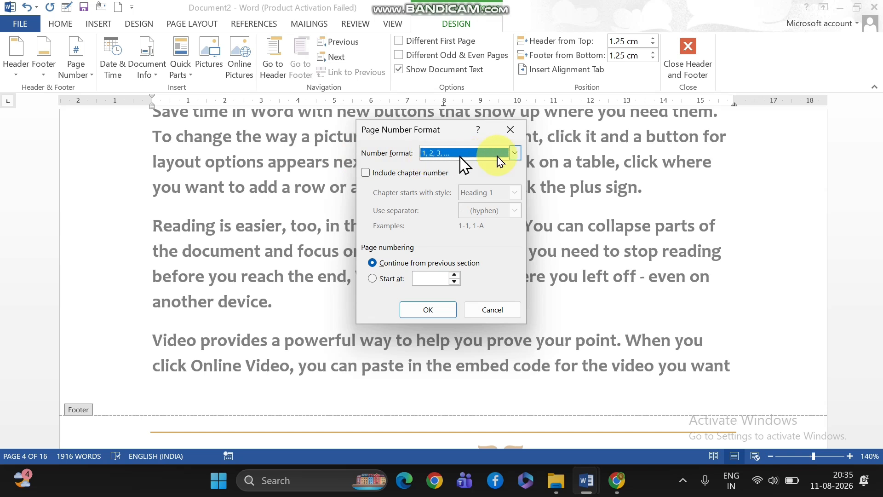
click(515, 153)
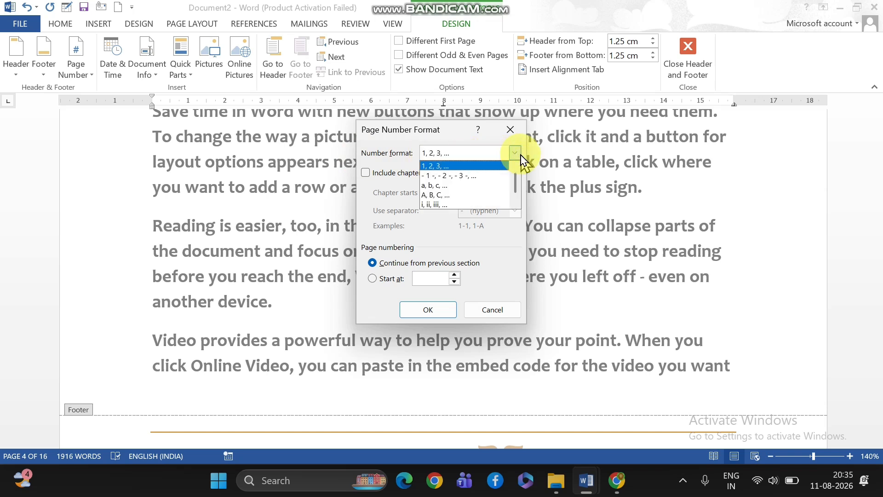
click(435, 204)
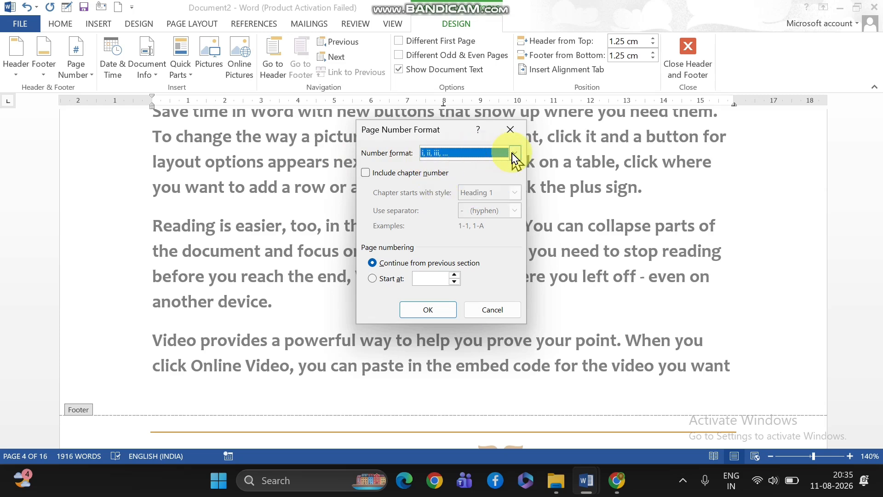
click(429, 314)
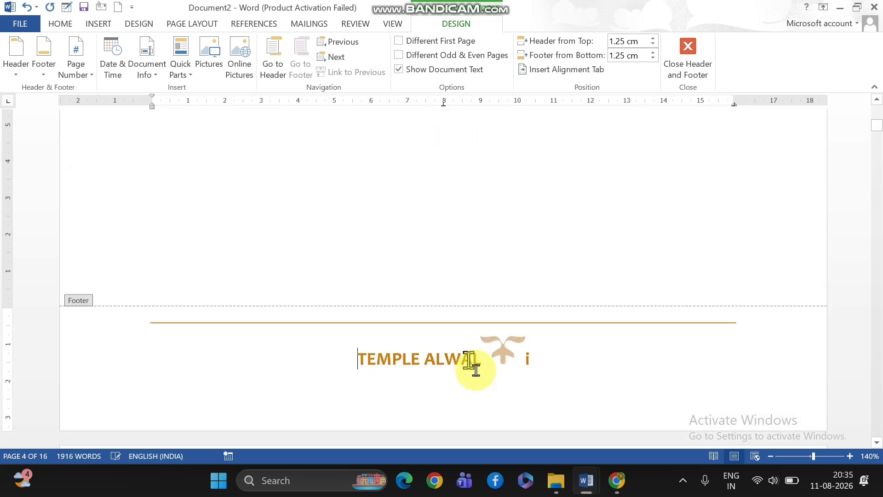
- Change the page number format to lowercase letters (a, b, c, ...), continuing from the previous section
click(91, 75)
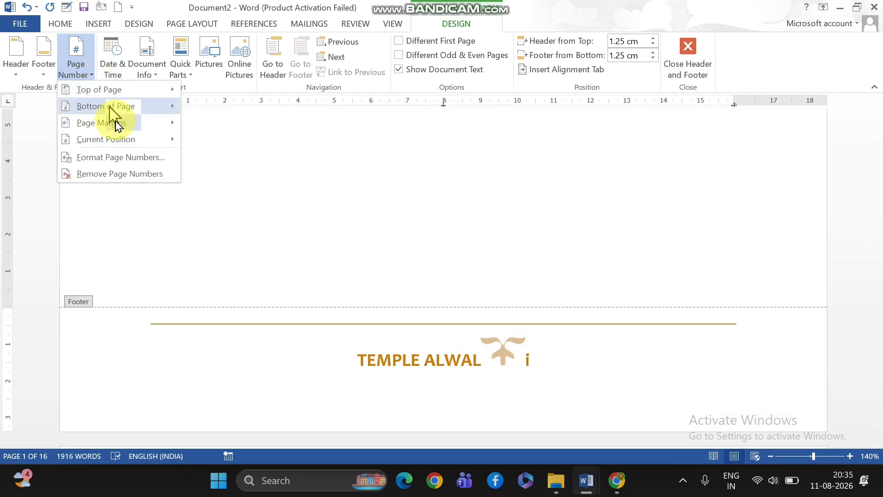
click(127, 158)
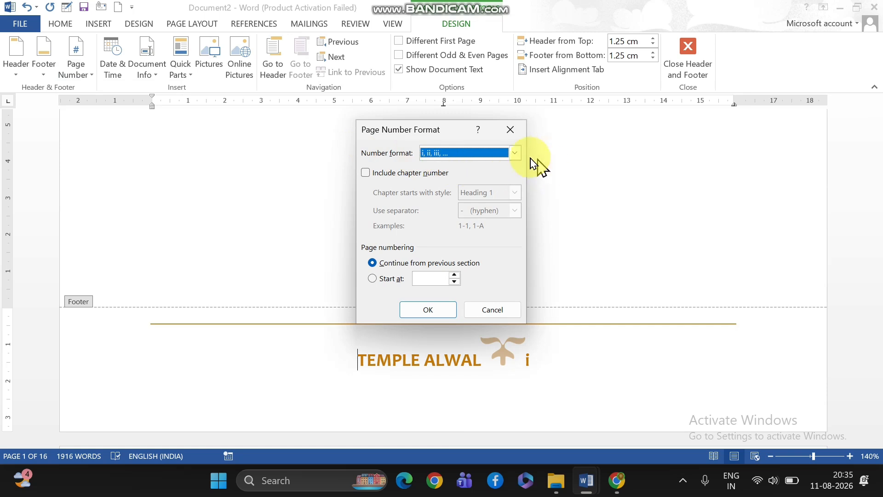
click(515, 154)
click(469, 185)
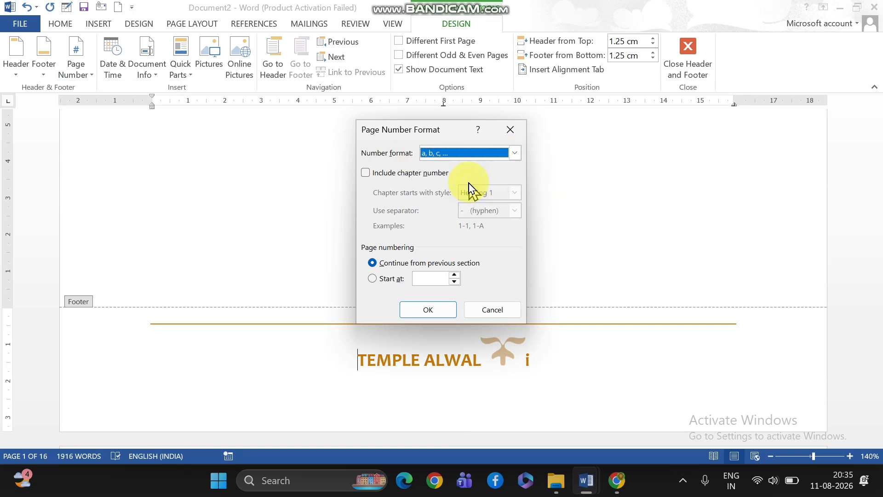
click(436, 311)
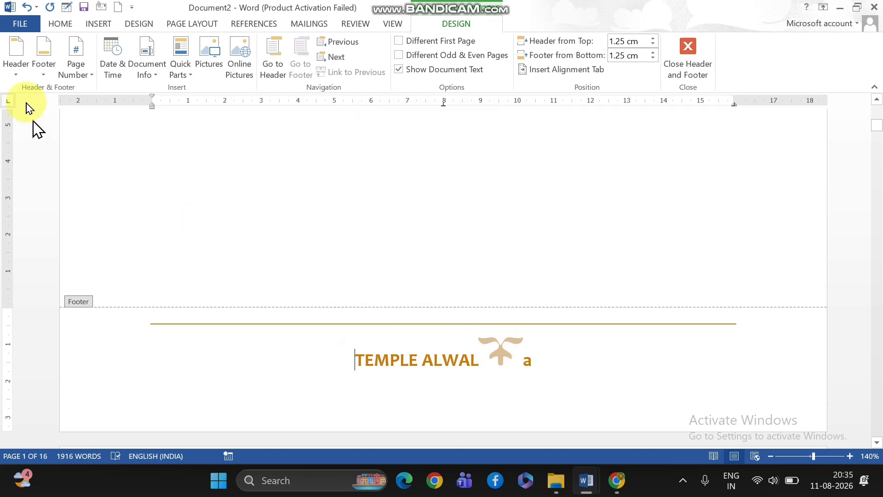
click(74, 74)
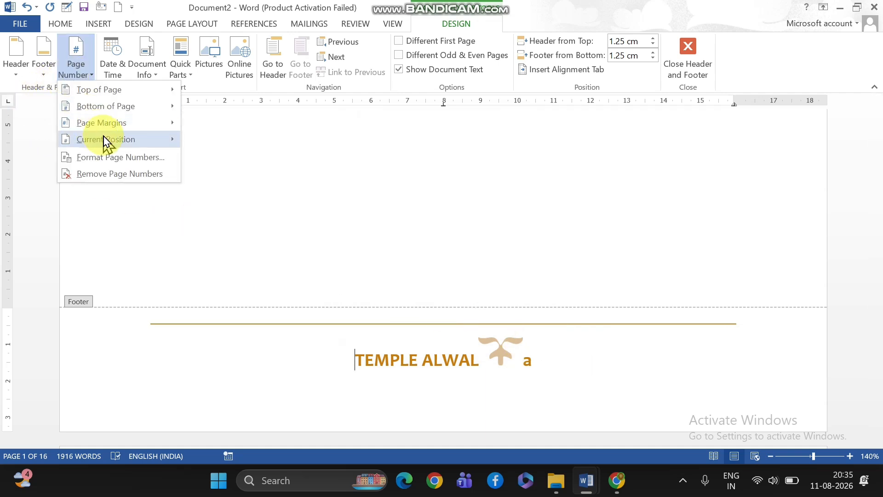
mouse_move(106, 140)
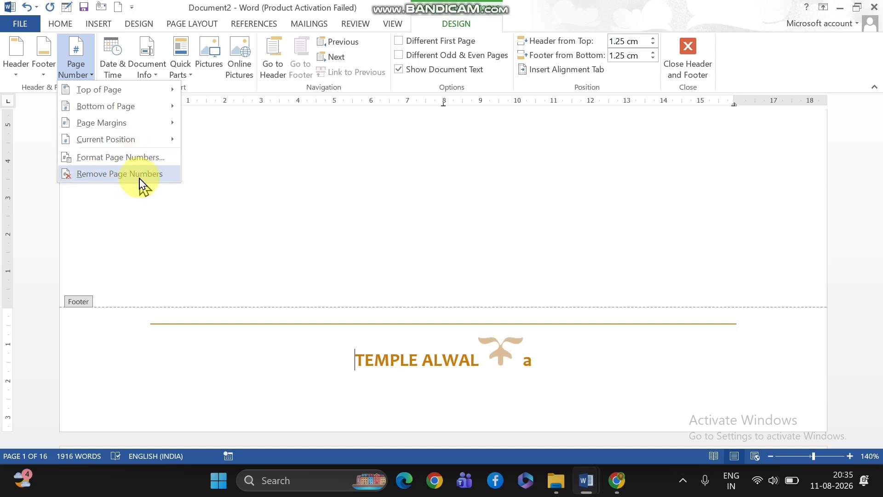
click(266, 220)
click(17, 71)
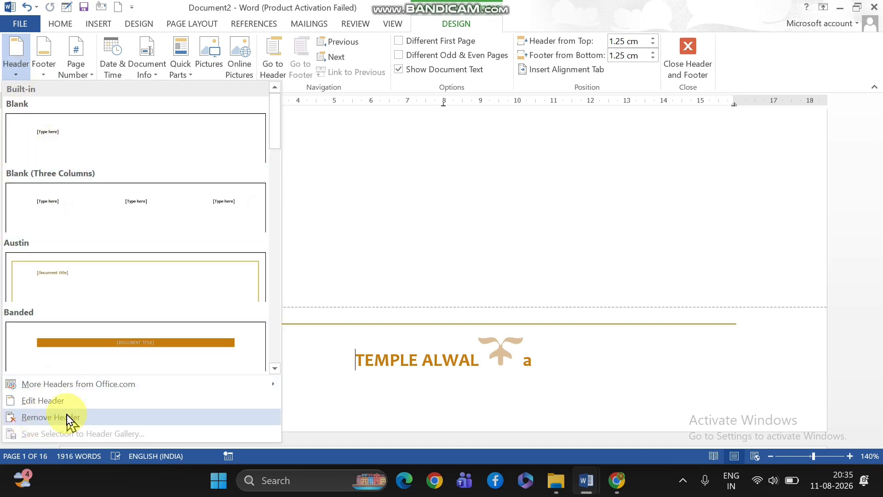
- Remove the "TEMPLE ALWAL" footer from the document, and undo the removal
click(41, 69)
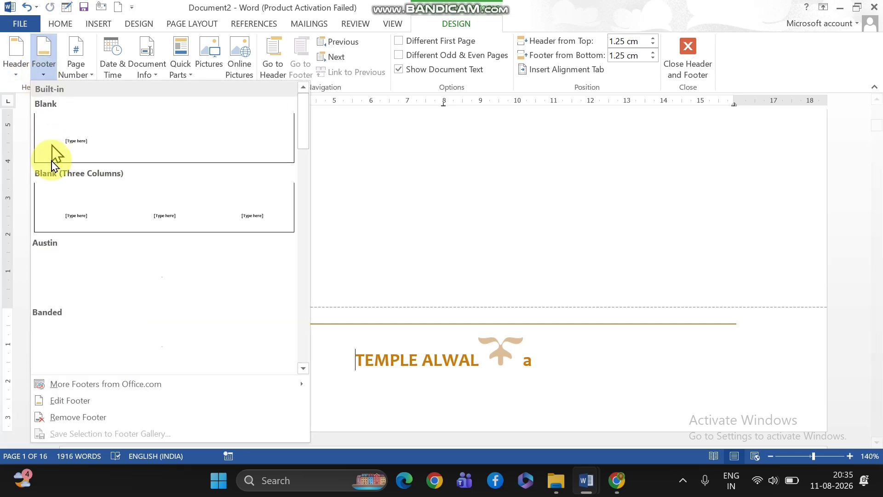
click(90, 419)
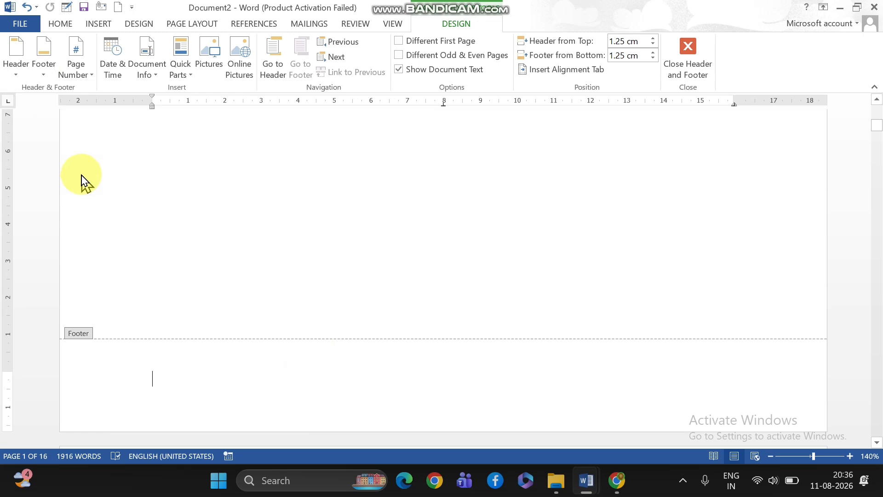
key(ctrl+z)
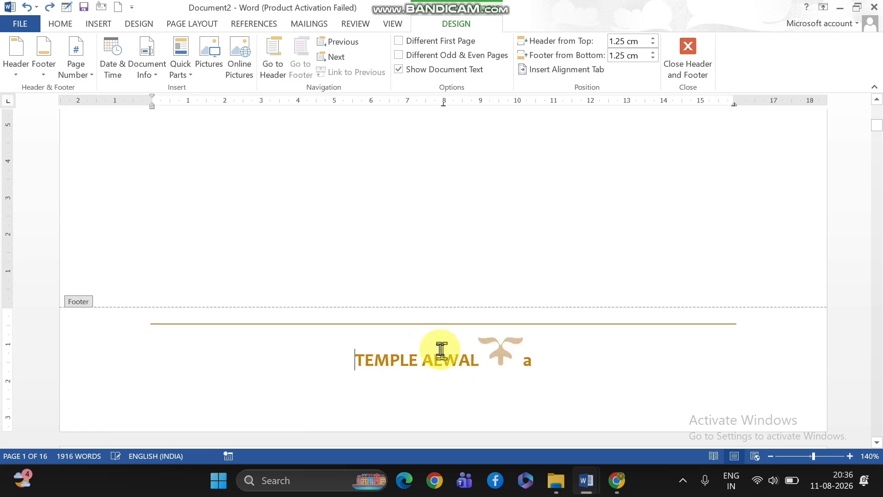
- Review the first page, including its "MAXSRI TECHNOLOGIES" header with logo and the HEADER, FOOTER and PAGE NUMBER lines
scroll(575, 358, up, 5)
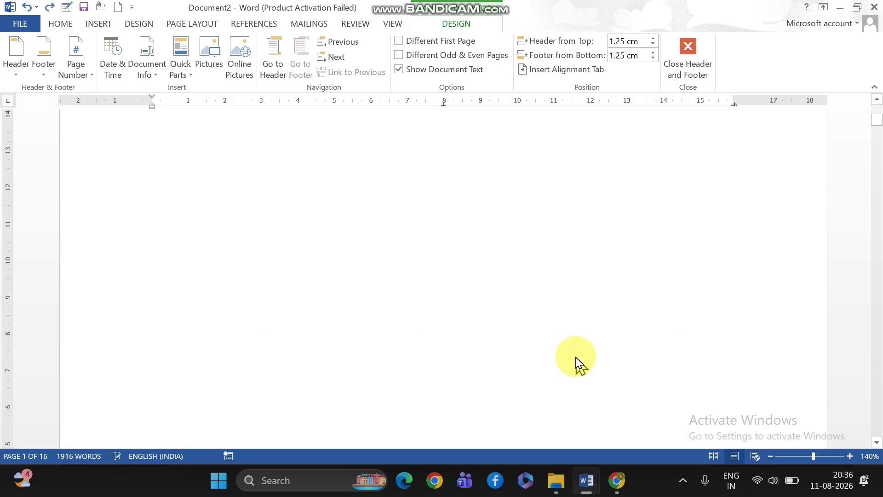
scroll(575, 358, up, 3)
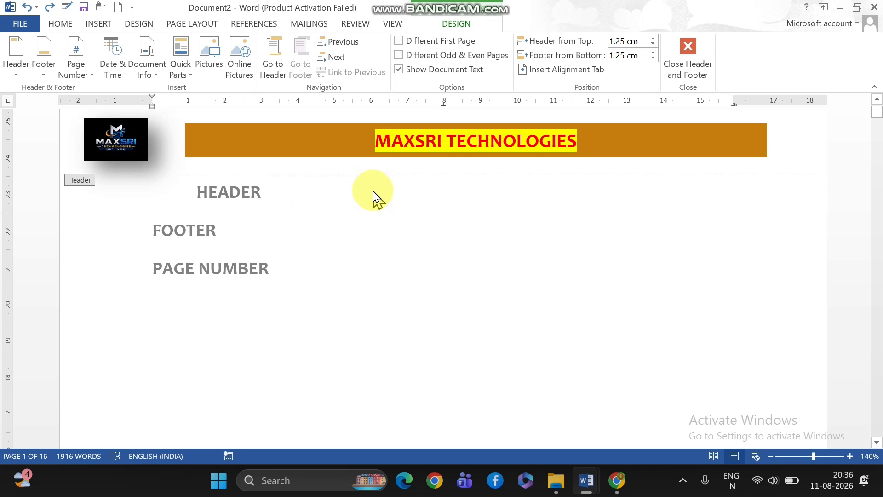
scroll(373, 192, down, 1)
scroll(372, 192, up, 2)
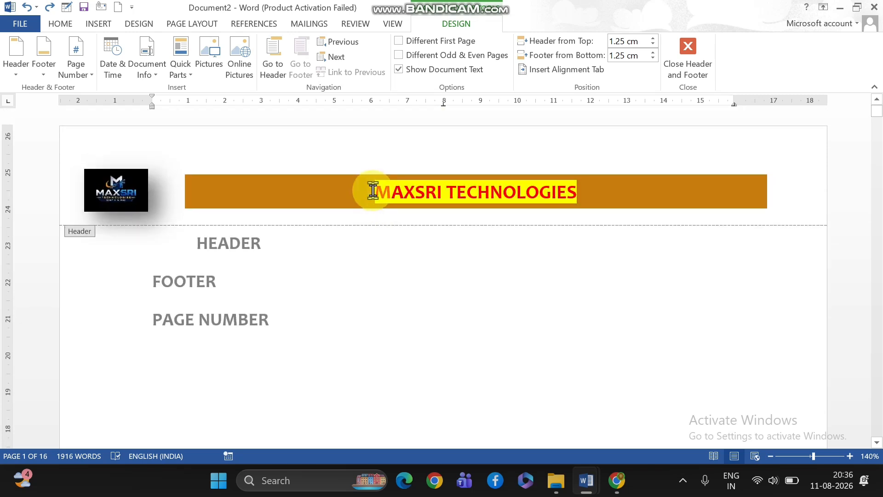
scroll(373, 192, down, 5)
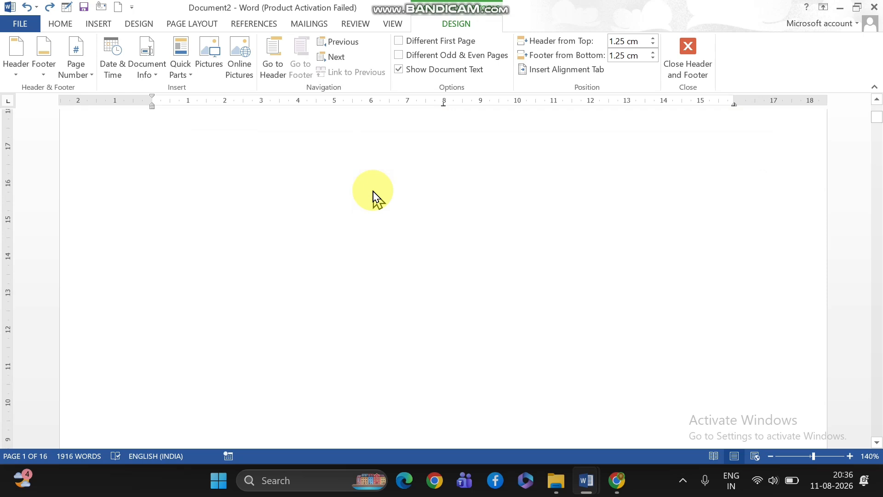
scroll(373, 192, up, 5)
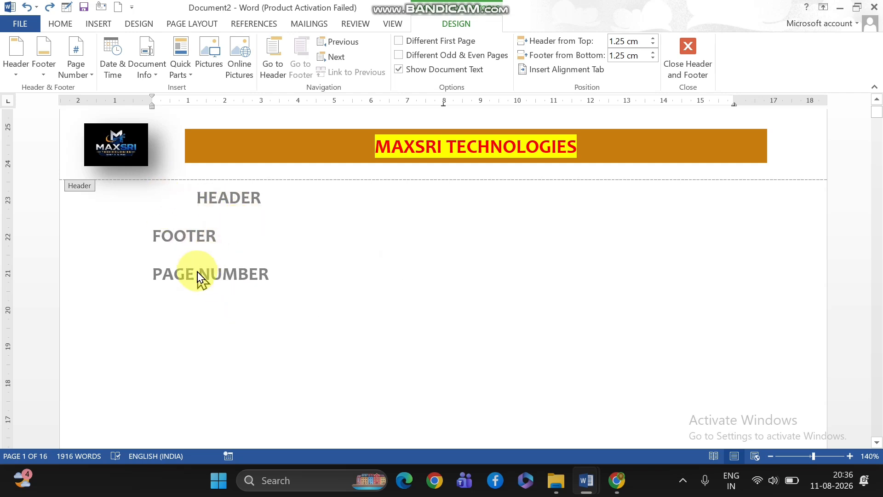
scroll(198, 276, up, 1)
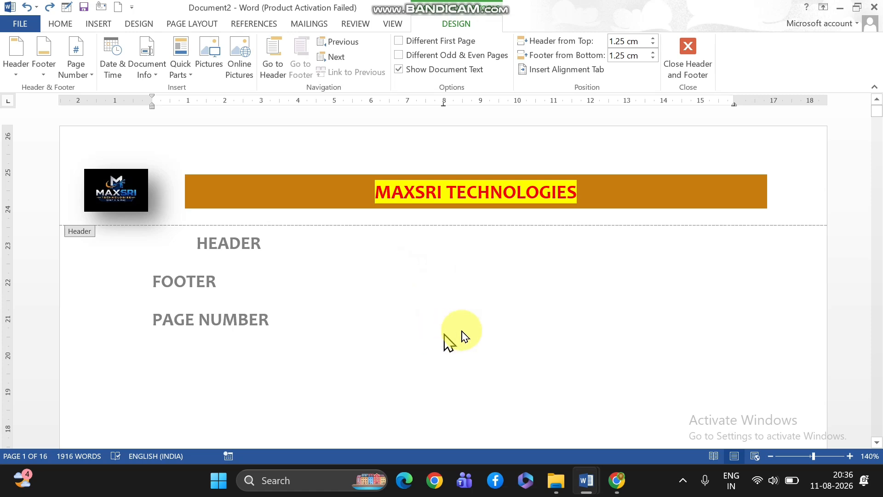
scroll(471, 339, down, 5)
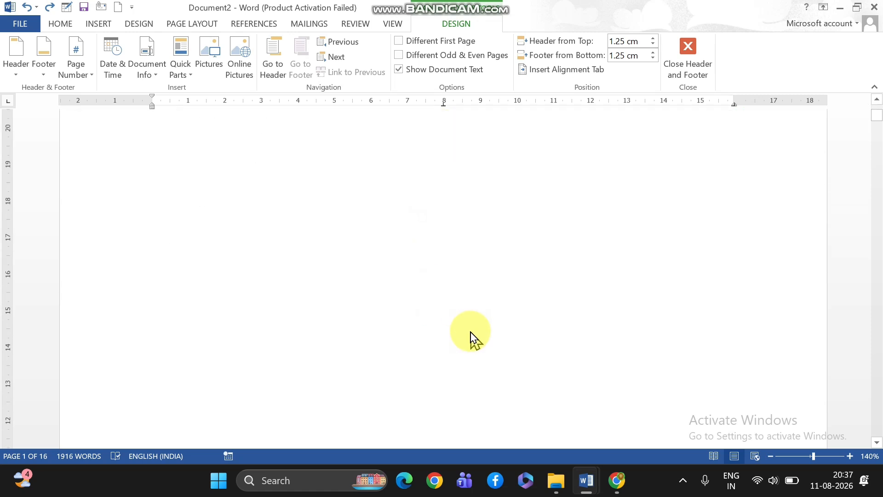
scroll(471, 339, up, 4)
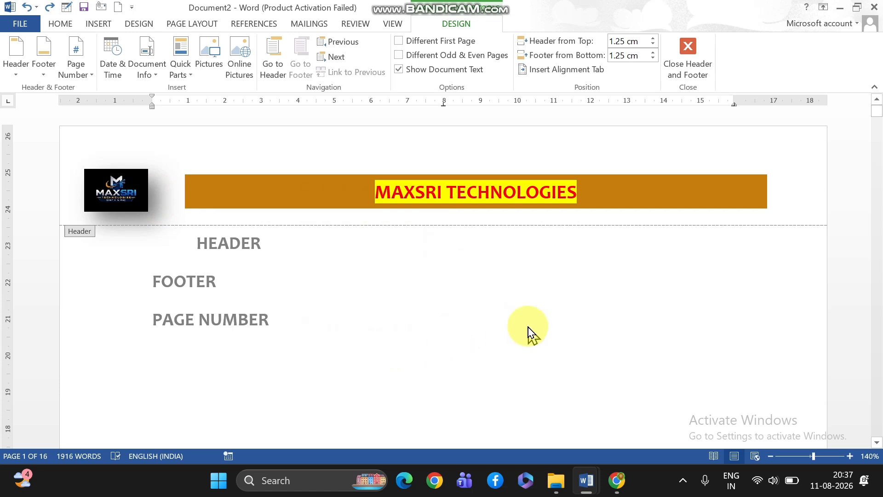
scroll(528, 327, down, 7)
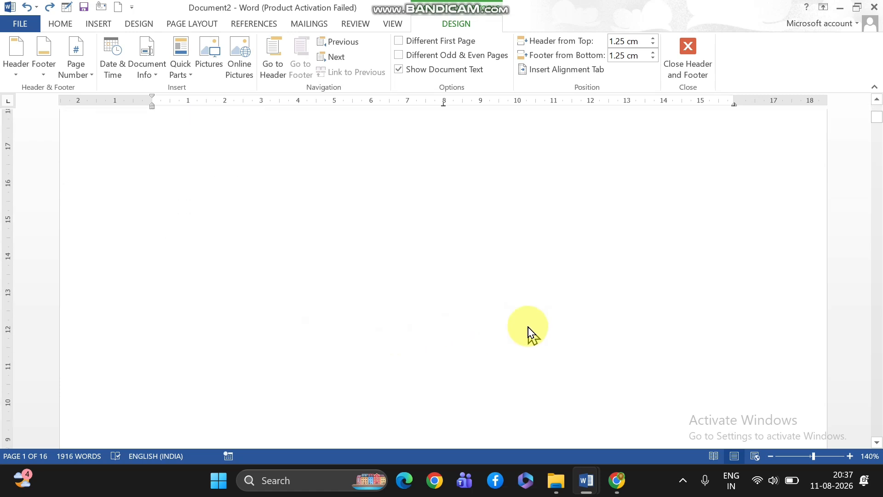
scroll(528, 328, up, 6)
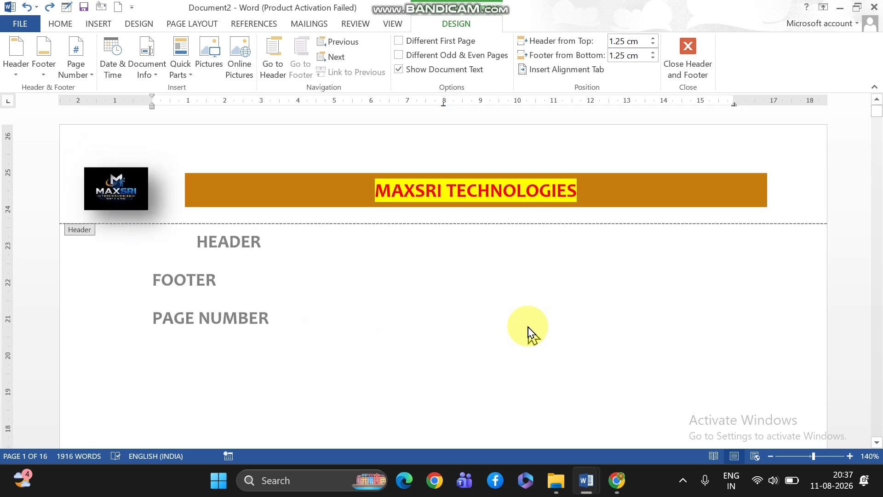